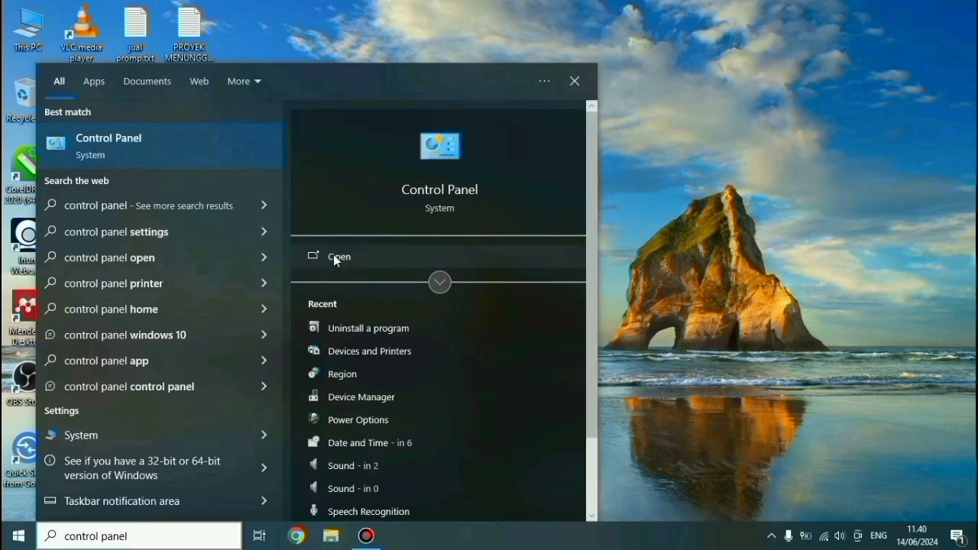
Step: Open Control Panel's Security and Maintenance page under System and Security and expand the Maintenance section
left_click(334, 258)
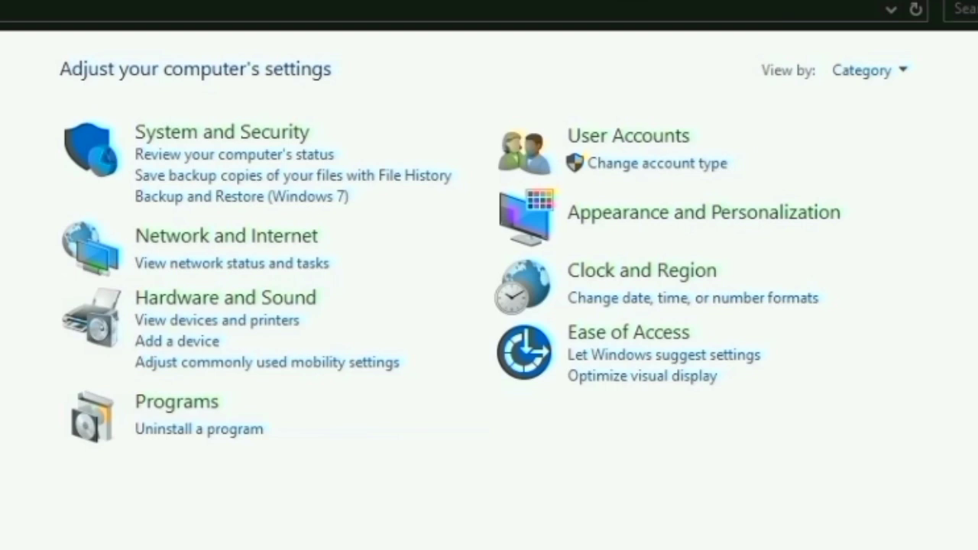
left_click(237, 136)
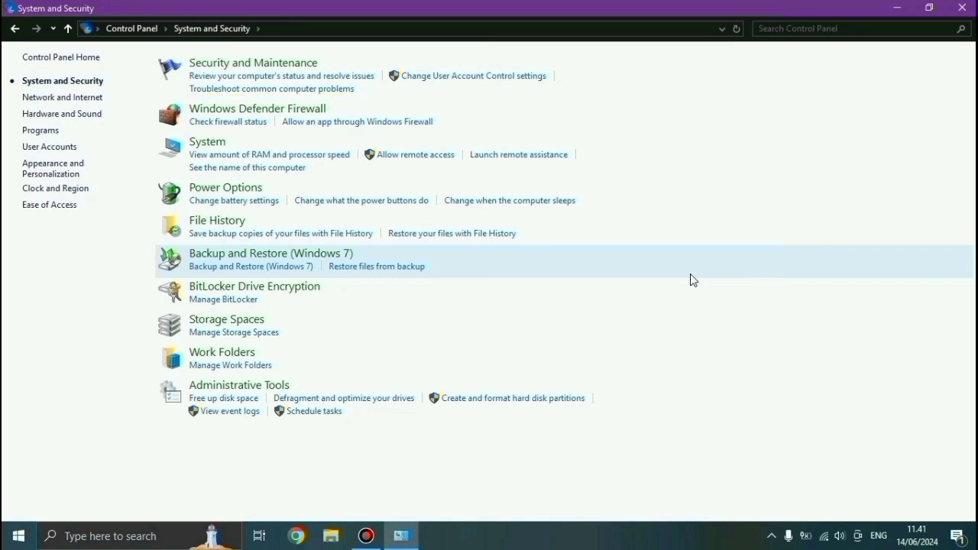
left_click(280, 66)
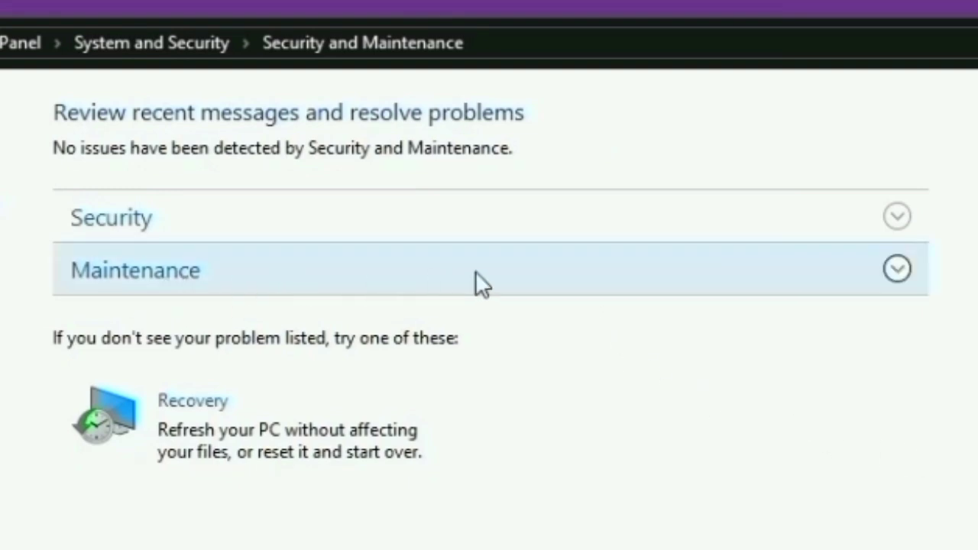
left_click(897, 269)
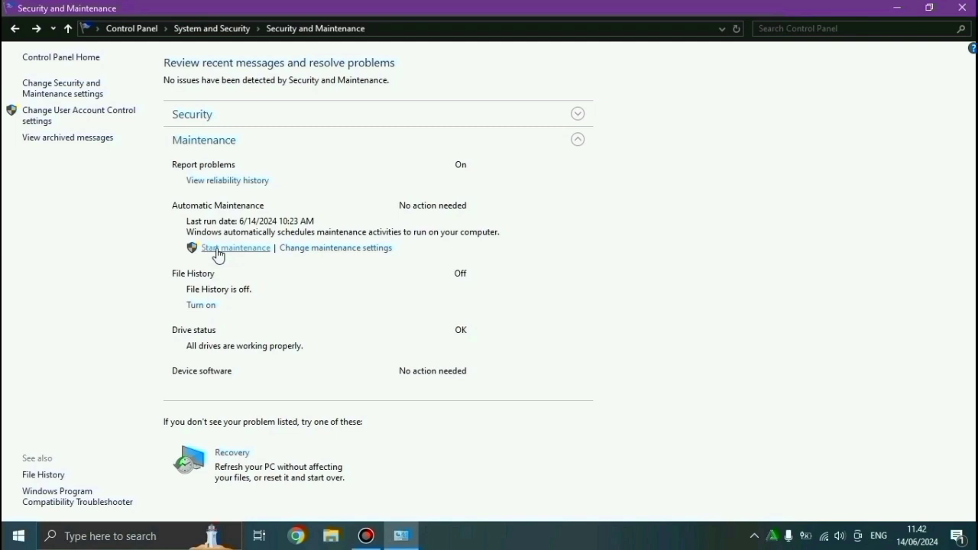
Step: Start automatic maintenance, stop it again, and close the Security and Maintenance window
left_click(217, 250)
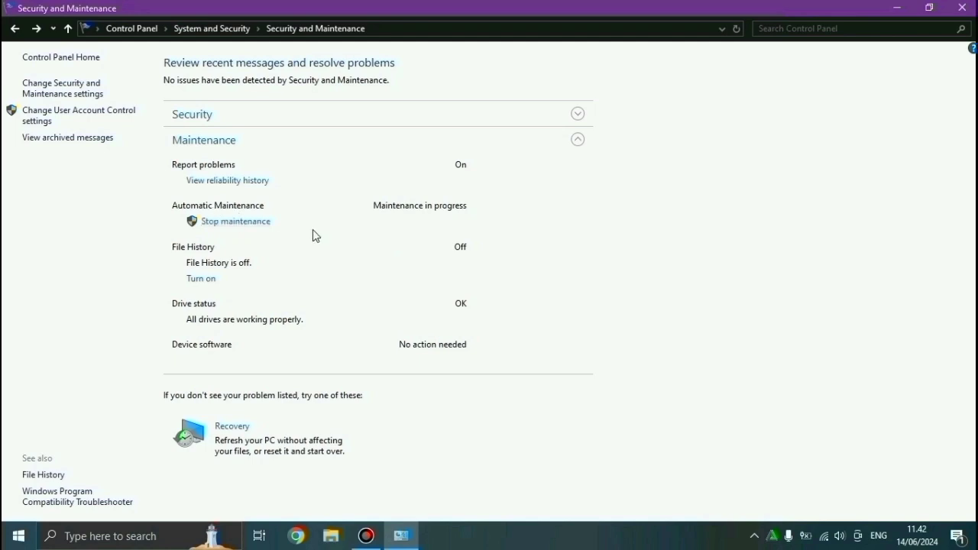
left_click(239, 224)
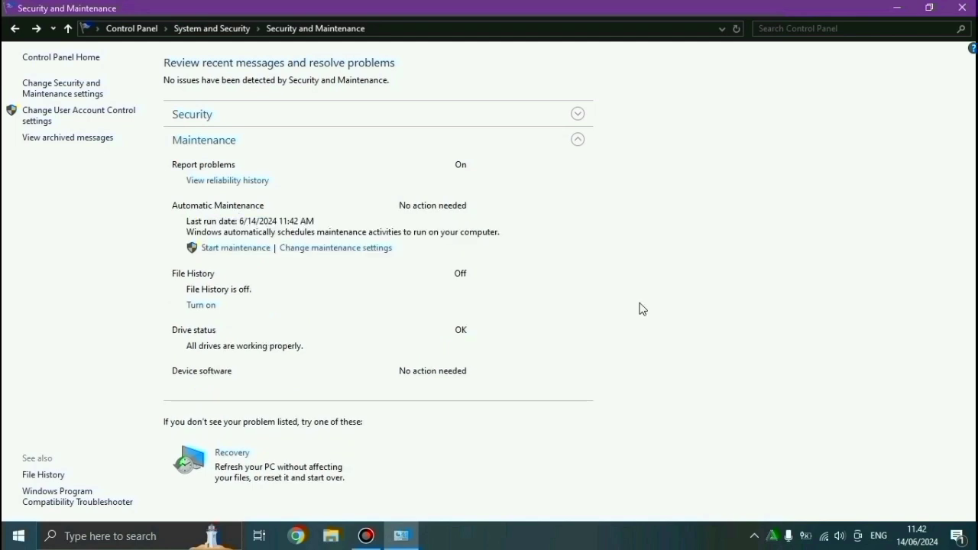
left_click(578, 139)
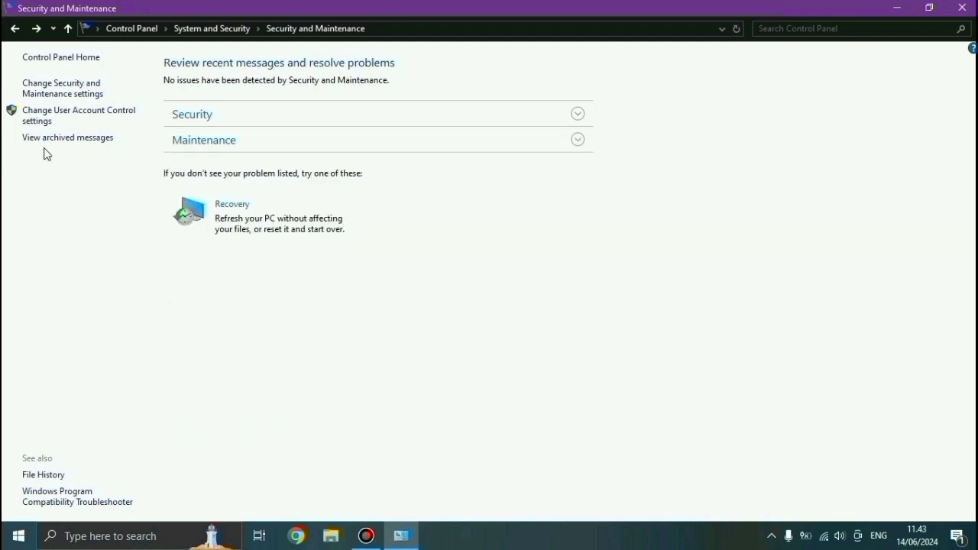
left_click(964, 9)
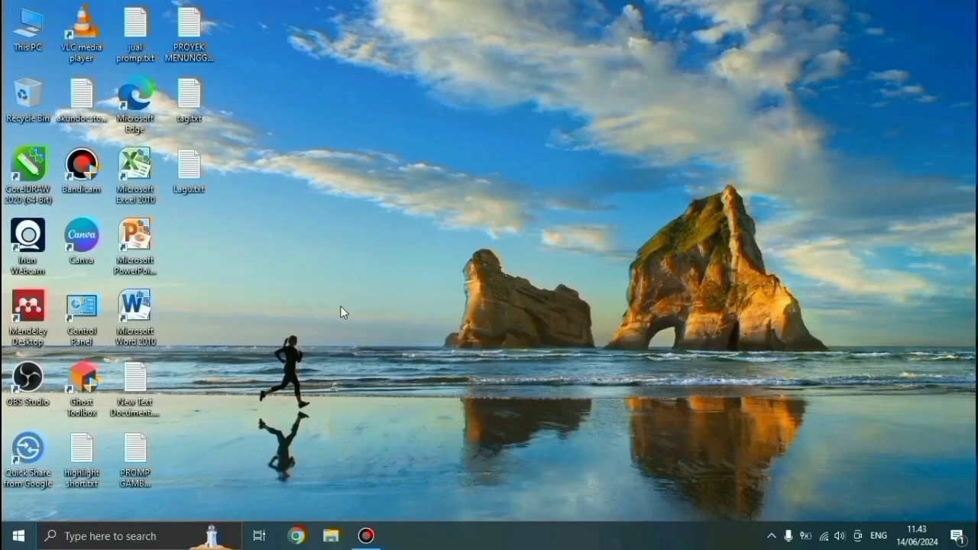
Step: Search for Control Panel, open it and bring up the list of programs that can be uninstalled
left_click(107, 537)
type("control panel")
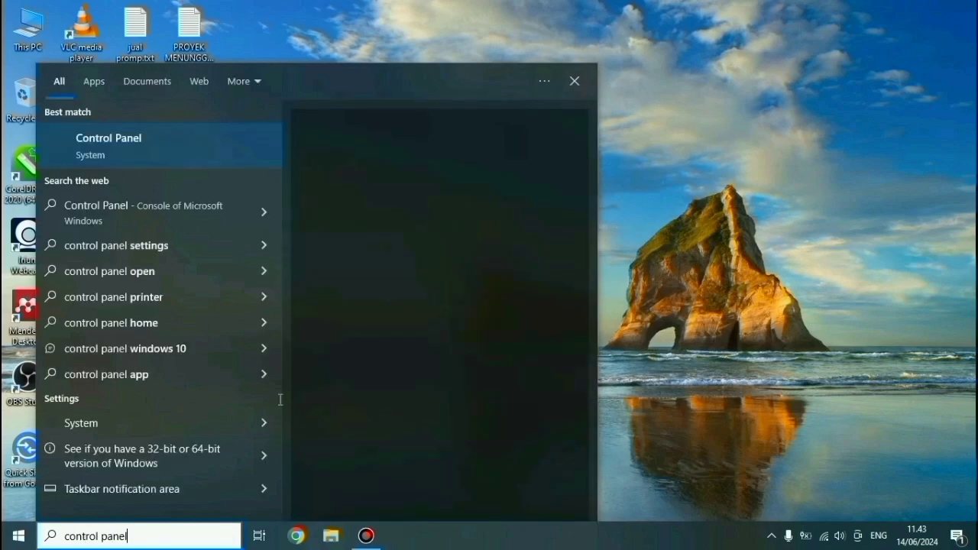
left_click(168, 152)
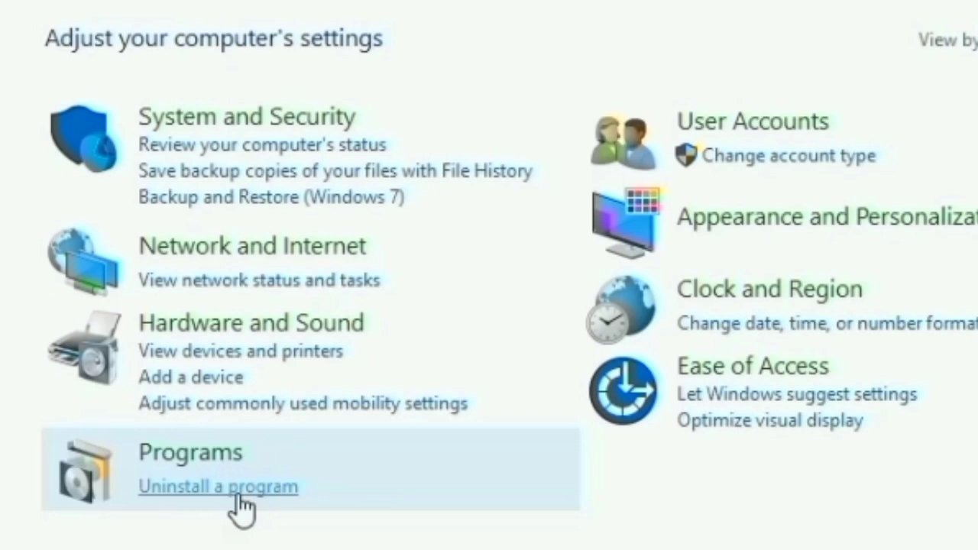
left_click(238, 494)
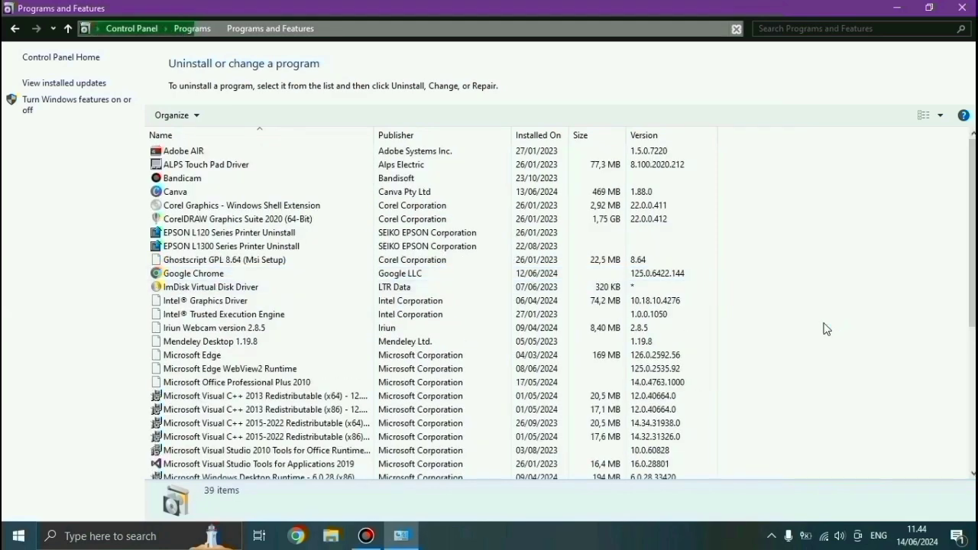
Step: Uninstall OBS Studio from the installed programs, leaving its Settings, Scenes component unchecked, and close the uninstaller
scroll(202, 367, "down", 3)
left_click(201, 246)
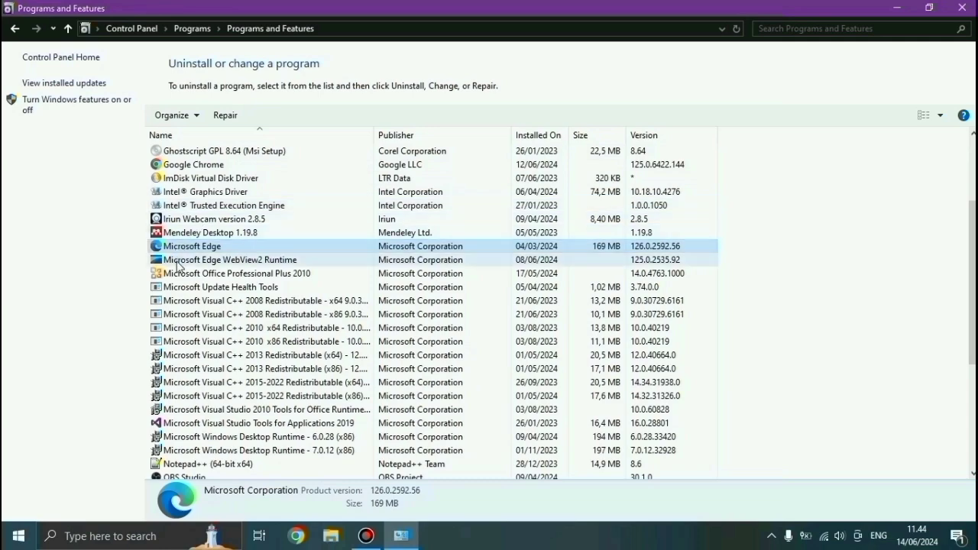
left_click(177, 262)
scroll(846, 286, "down", 5)
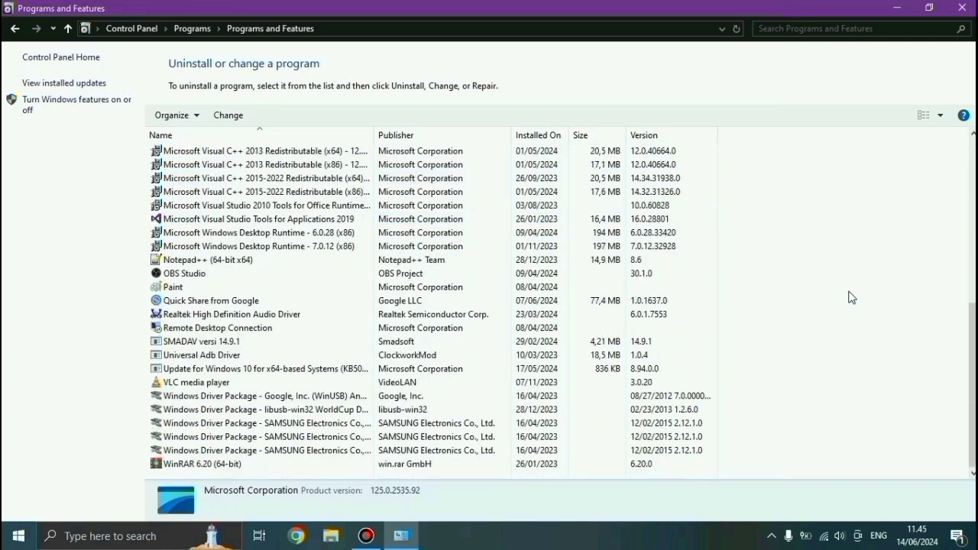
left_click(213, 275)
left_click(255, 116)
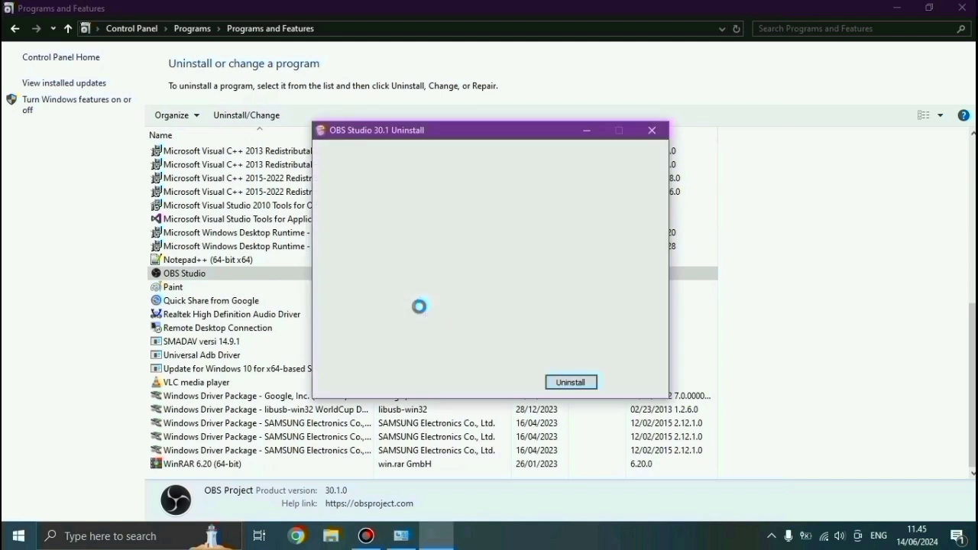
left_click(451, 260)
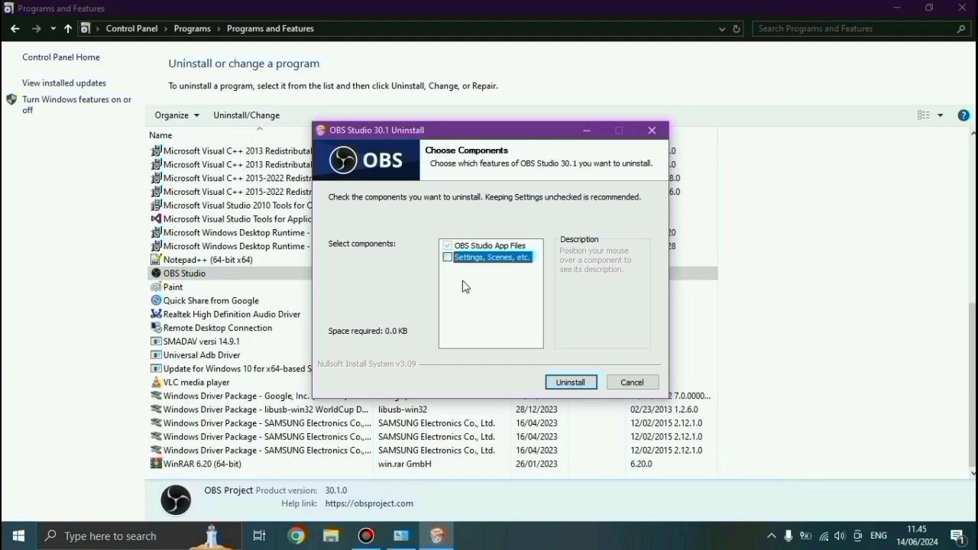
left_click(572, 382)
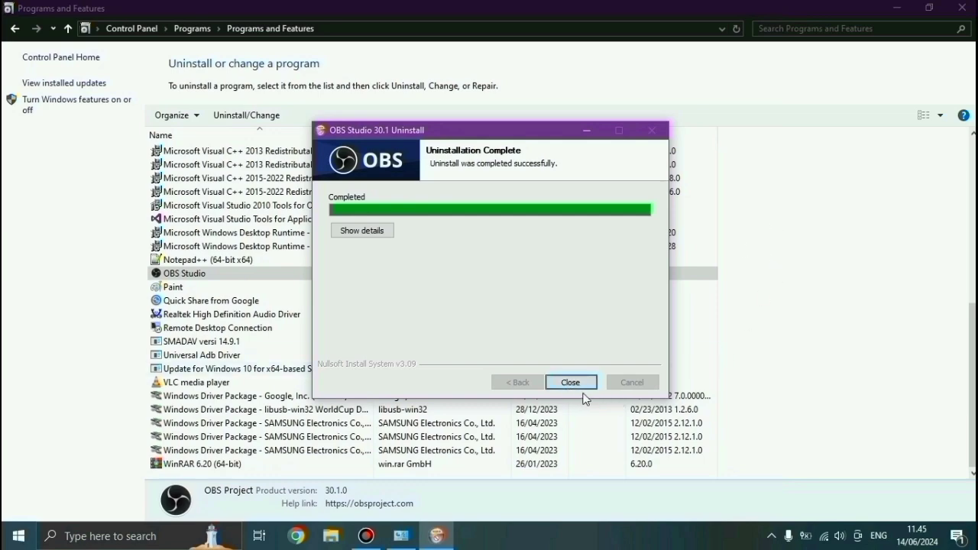
left_click(579, 387)
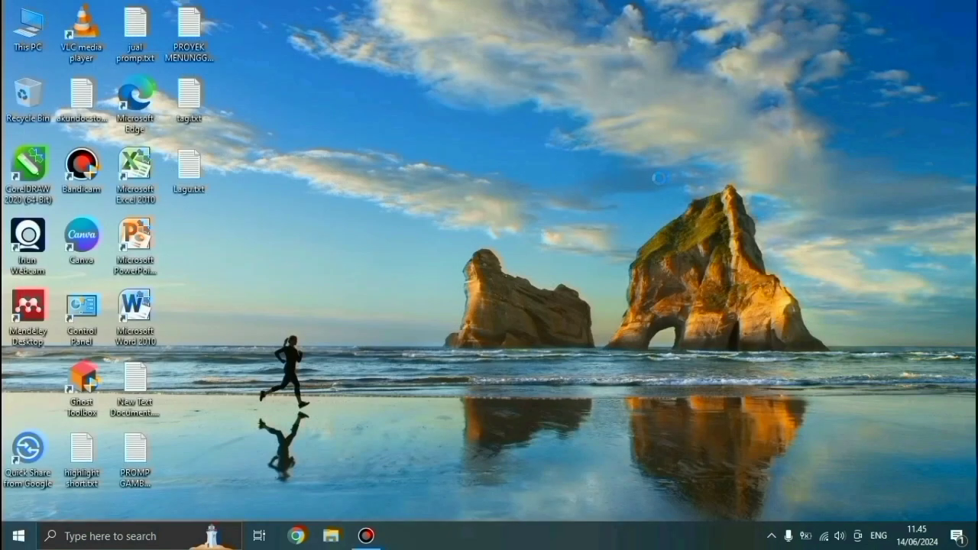
right_click(658, 180)
left_click(658, 180)
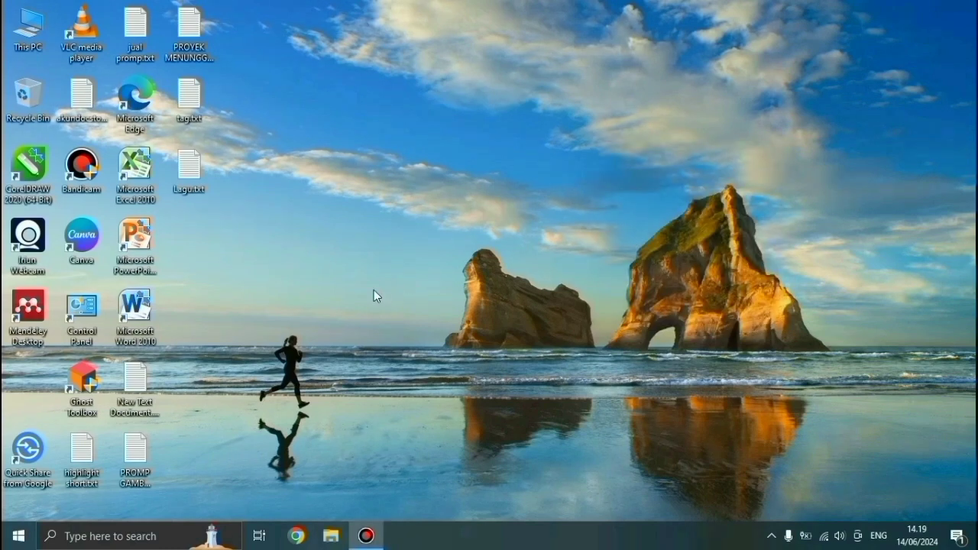
Step: Open the Additional troubleshooters page in the Update & Security section of Windows Settings
left_click(18, 539)
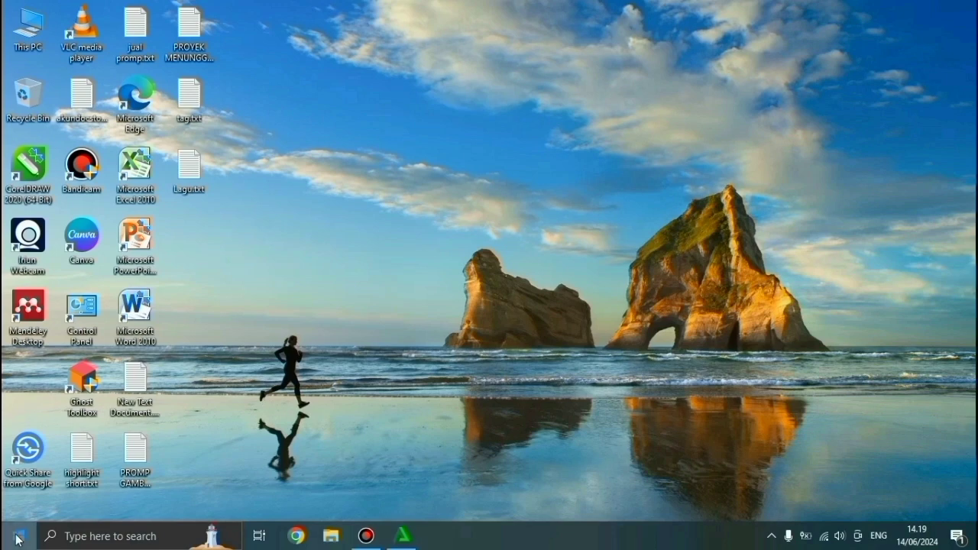
left_click(18, 539)
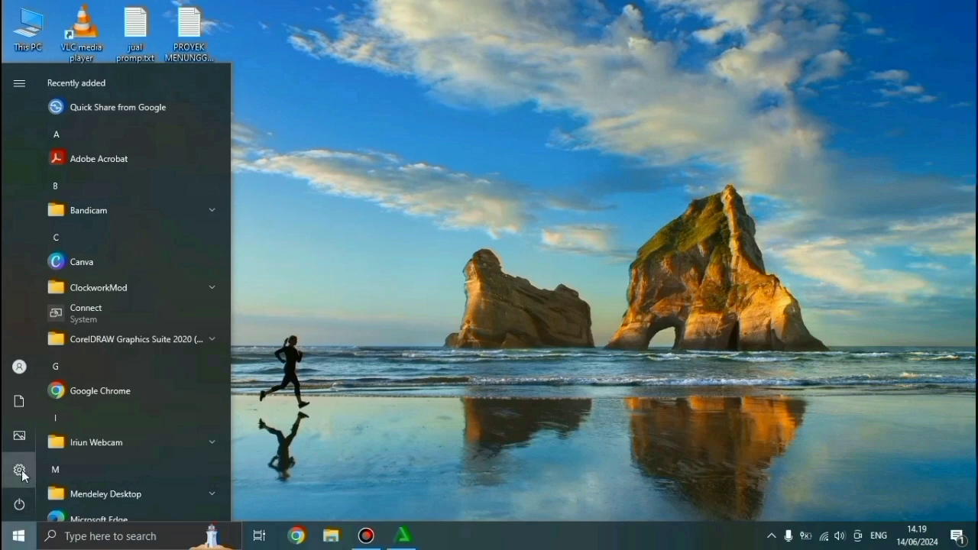
mouse_move(23, 475)
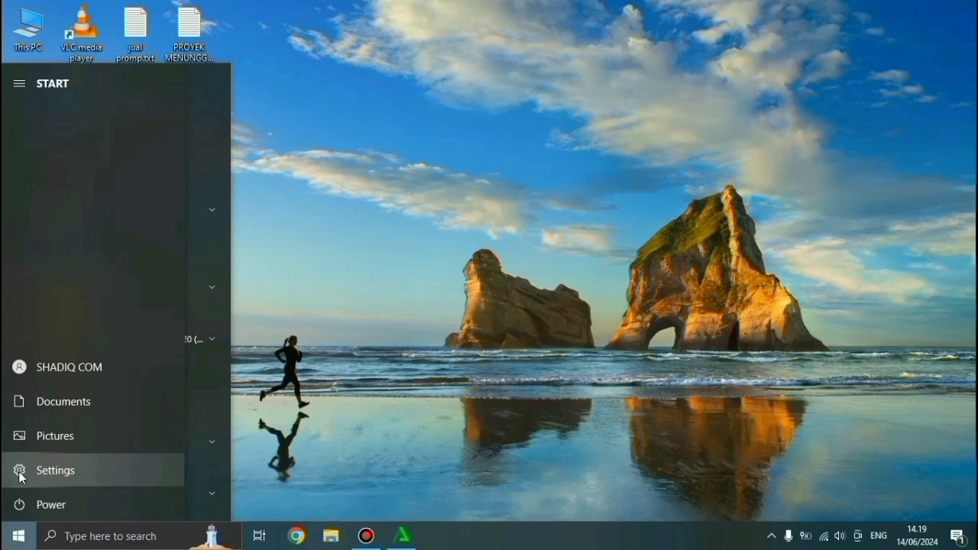
left_click(20, 475)
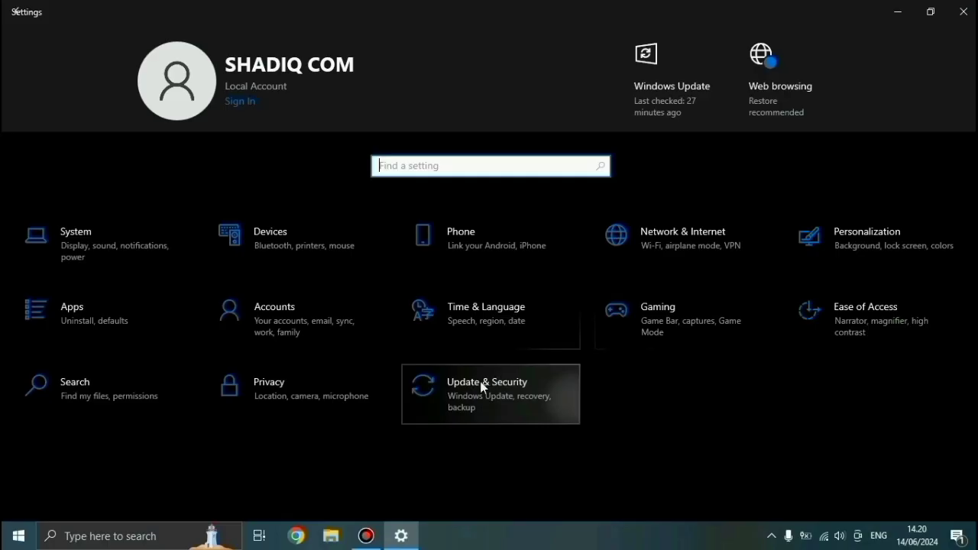
left_click(806, 407)
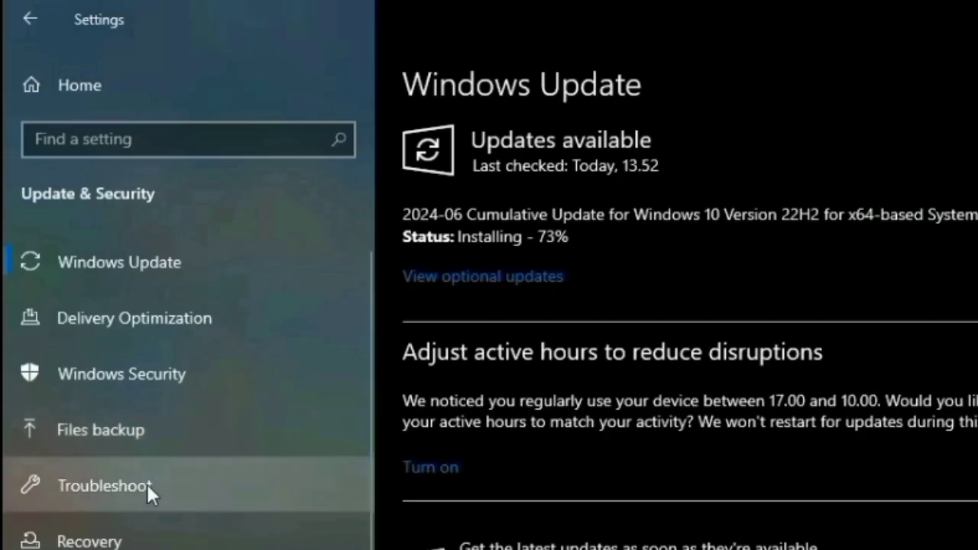
left_click(146, 487)
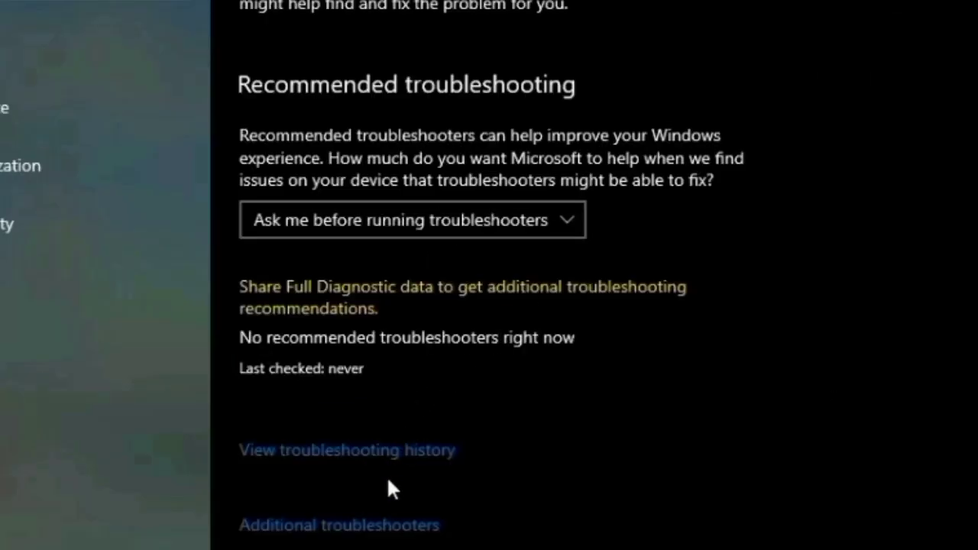
left_click(340, 527)
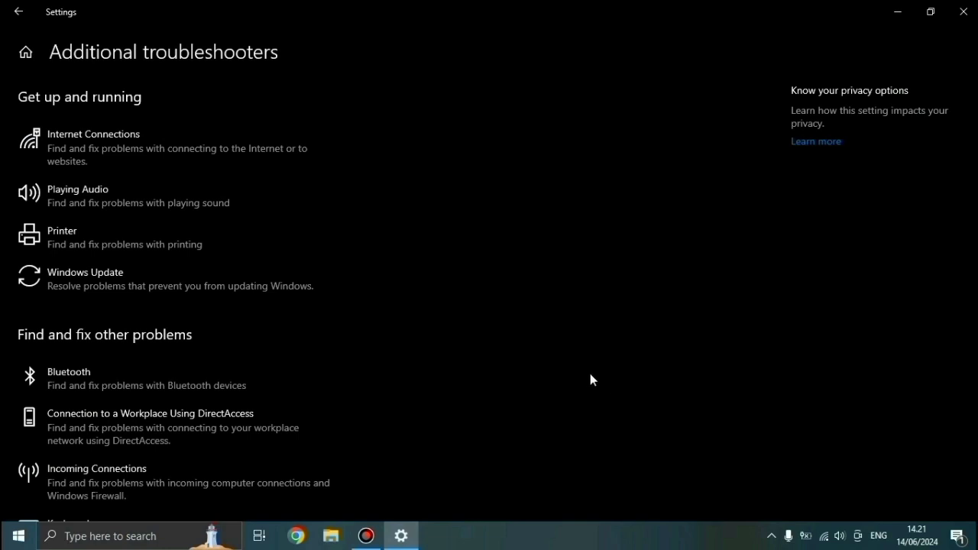
Step: Run the Power troubleshooter, then close it and the Settings window
scroll(203, 385, "down", 5)
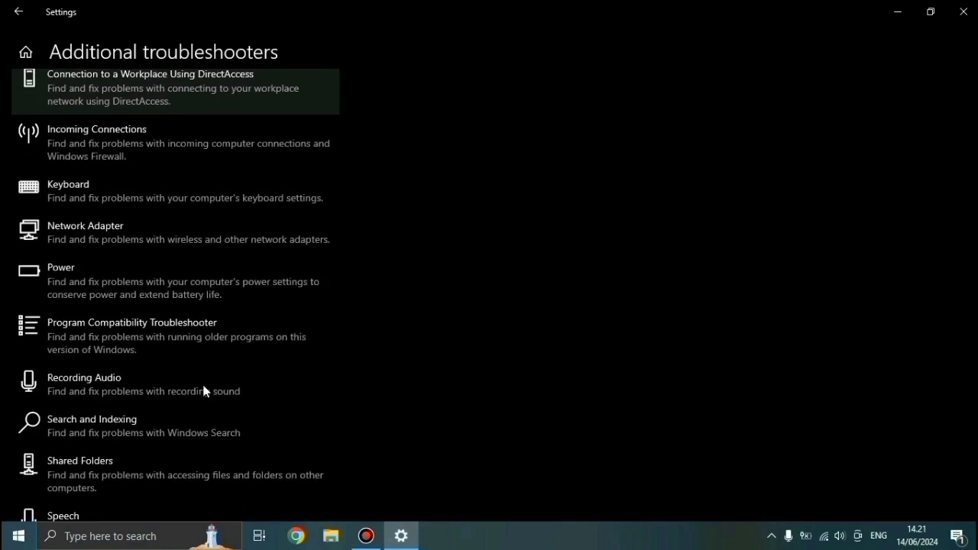
left_click(75, 287)
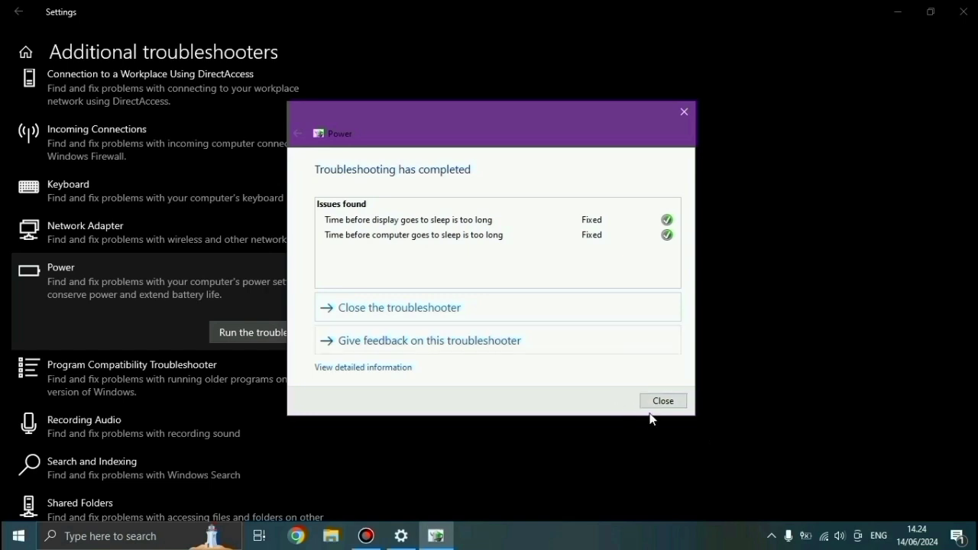
left_click(670, 401)
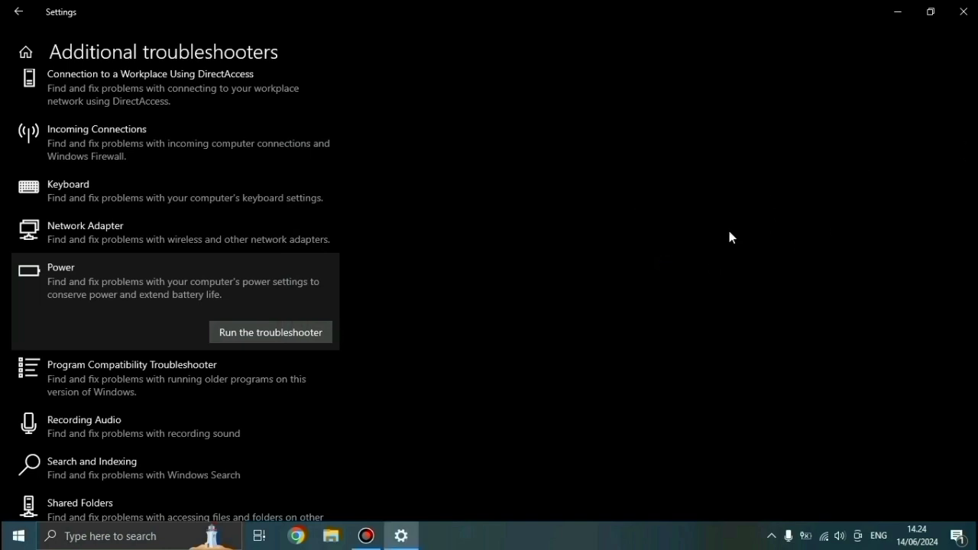
left_click(964, 12)
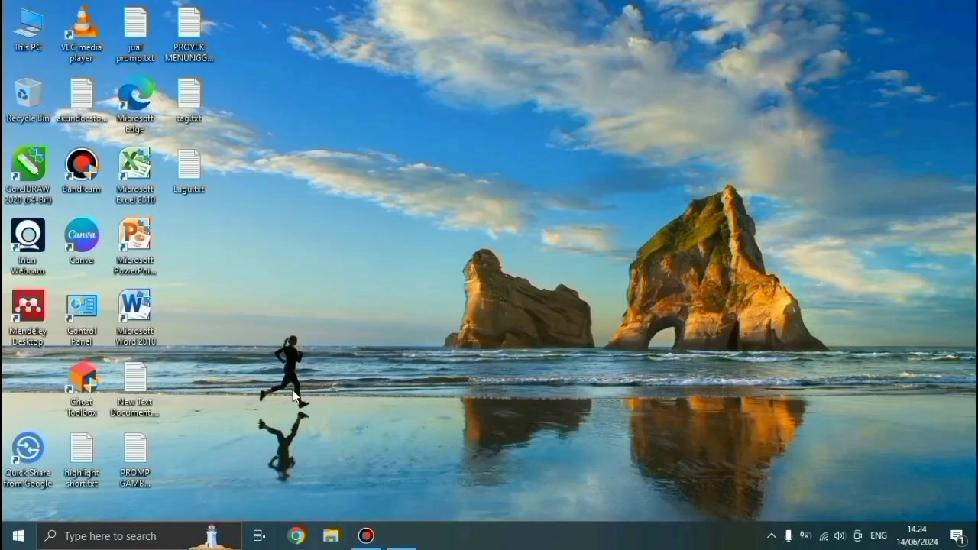
Step: Launch Registry Editor with the Run command regedit
key("super+r")
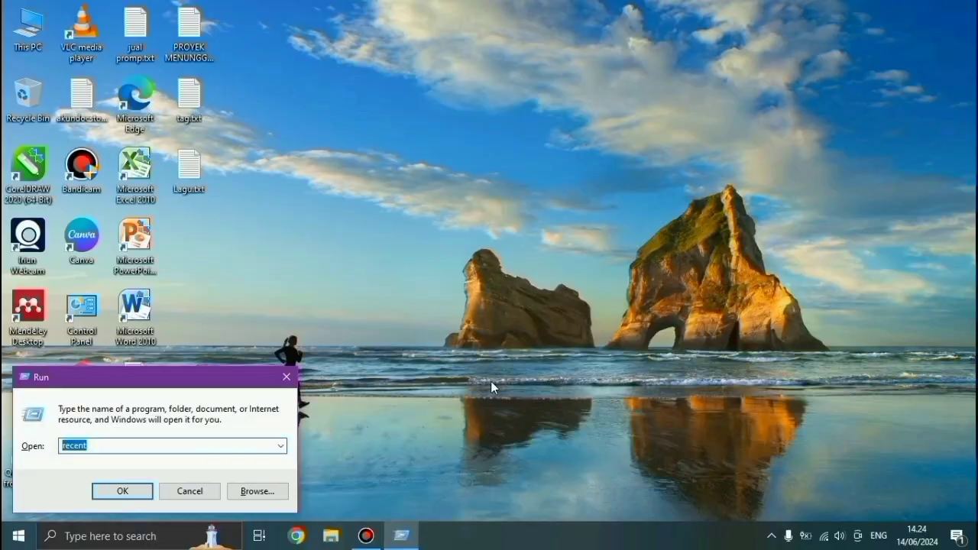
type("regedit")
left_click(124, 491)
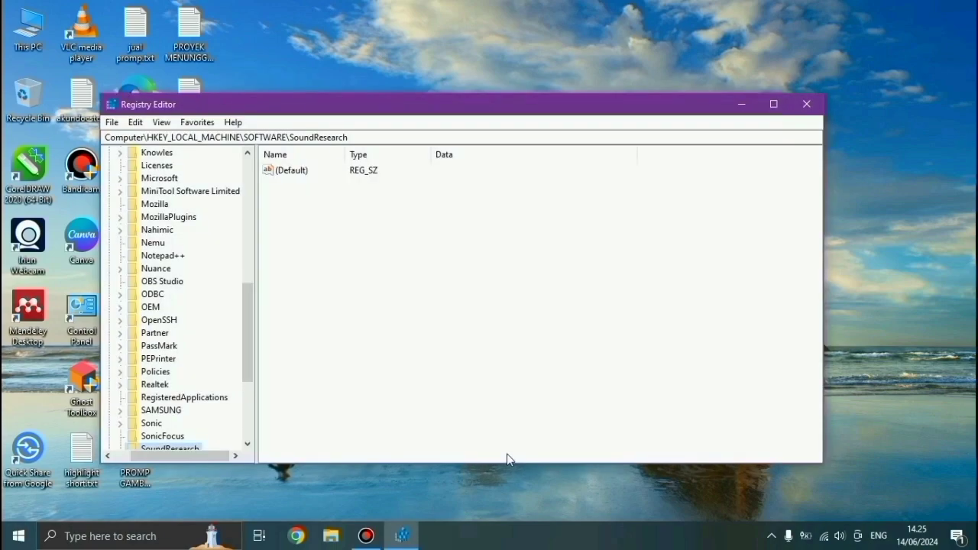
Step: Collapse the HKEY_LOCAL_MACHINE branch and expand HKEY_CURRENT_USER down through Control Panel to the Desktop key
key("Left")
key("Left")
left_click(124, 191)
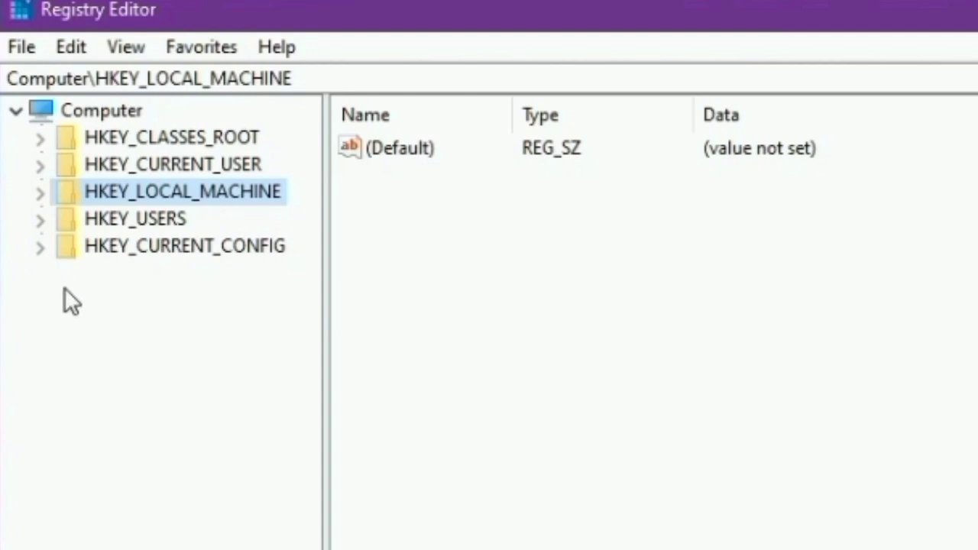
left_click(40, 164)
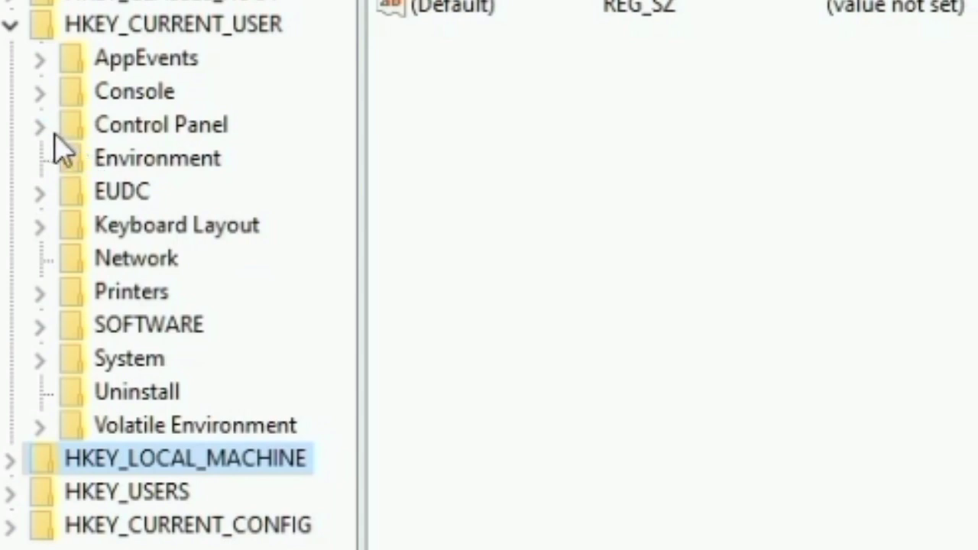
left_click(38, 126)
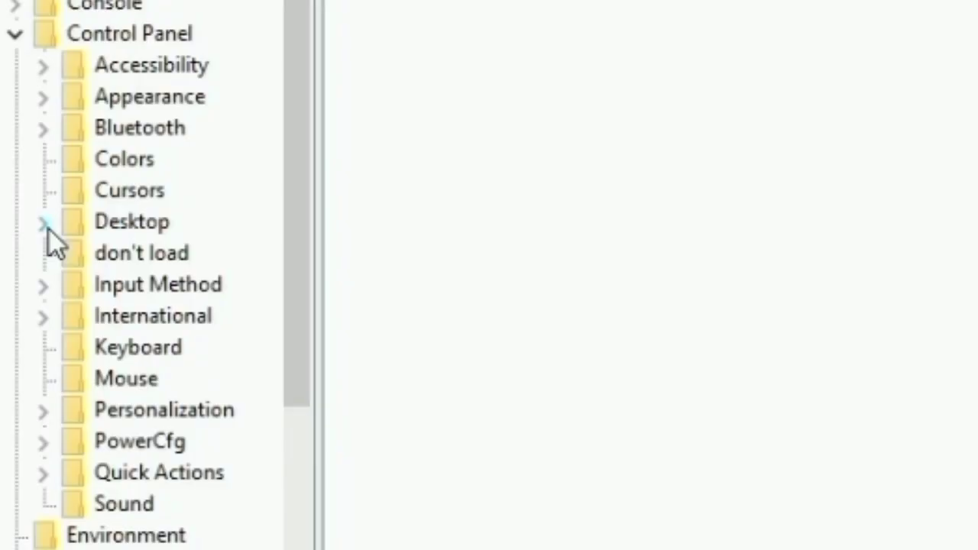
left_click(144, 294)
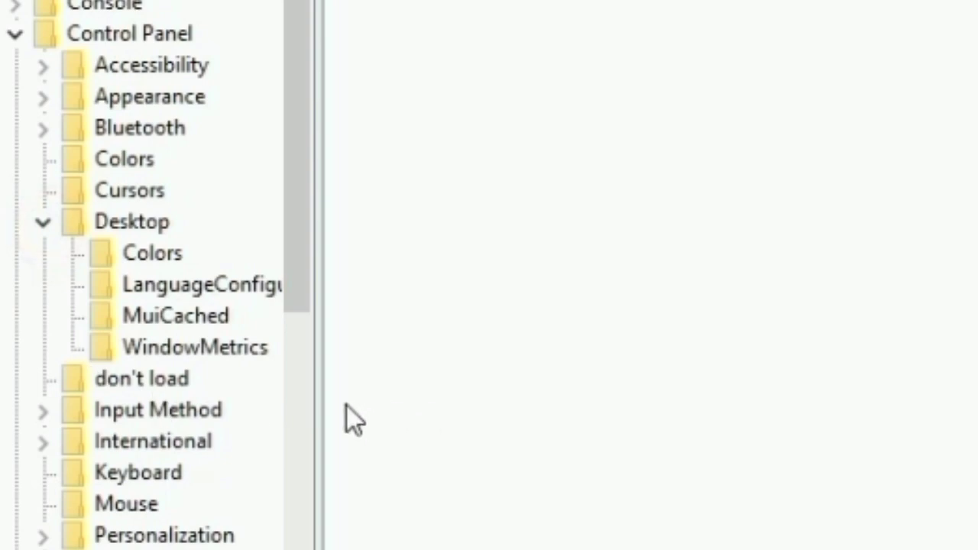
Step: Collapse the Desktop subkeys, display the Desktop key's values and select MenuShowDelay
left_click(44, 223)
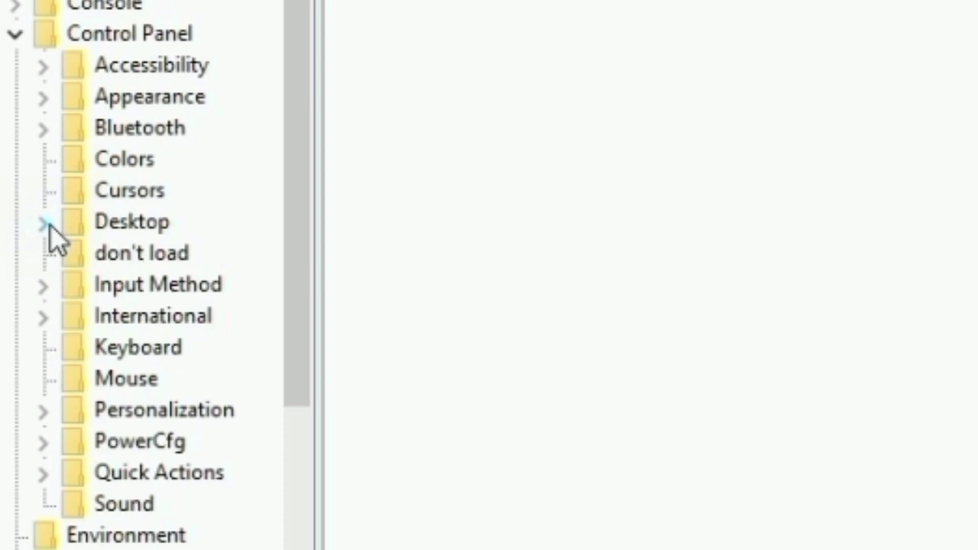
left_click(127, 226)
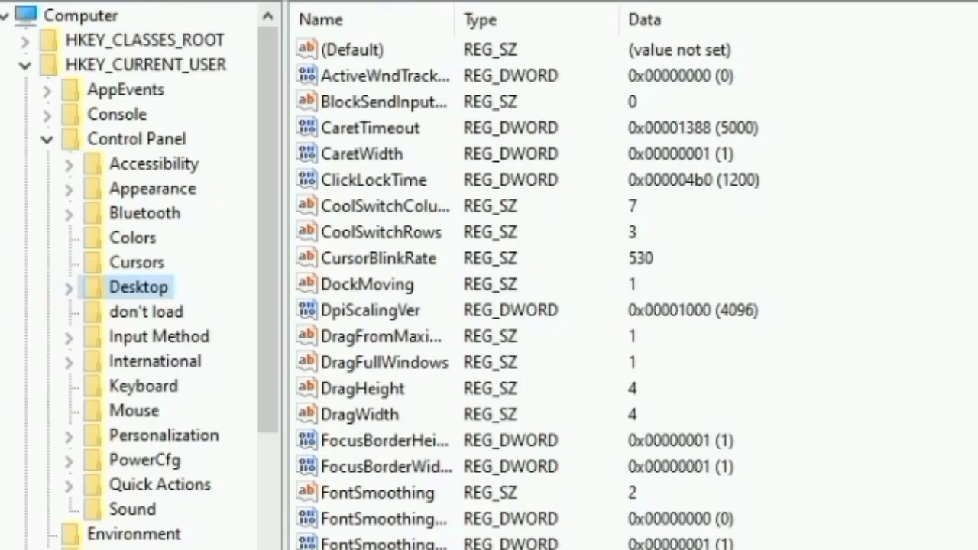
scroll(611, 306, "down", 3)
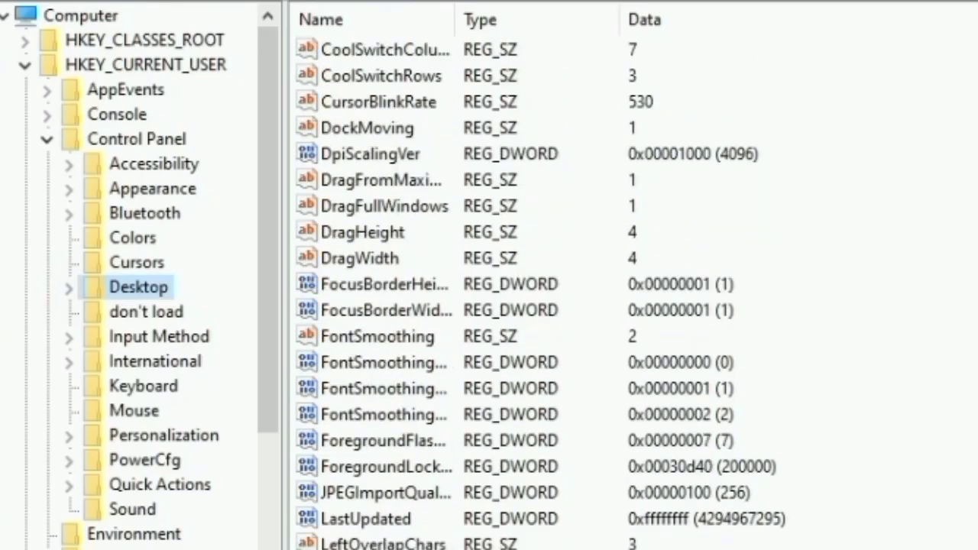
scroll(569, 404, "down", 4)
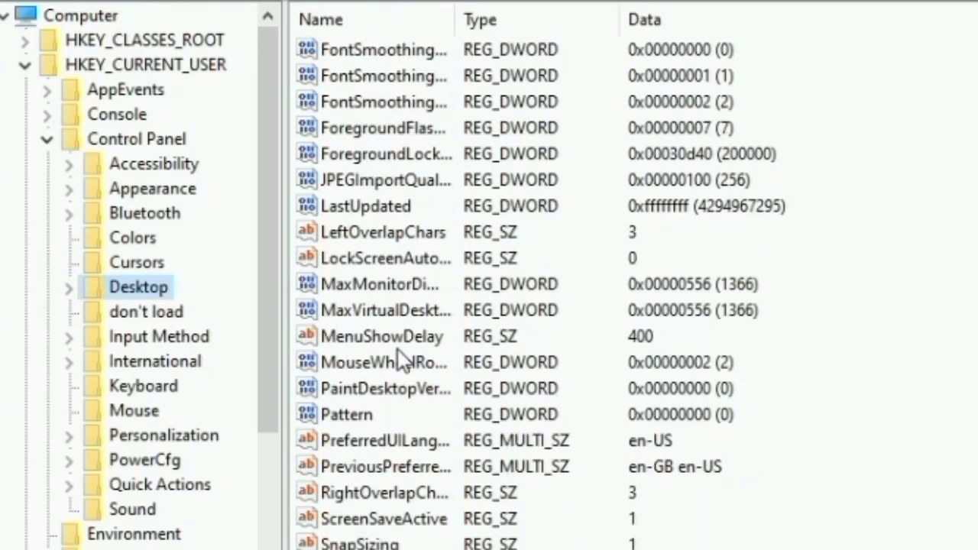
left_click(347, 336)
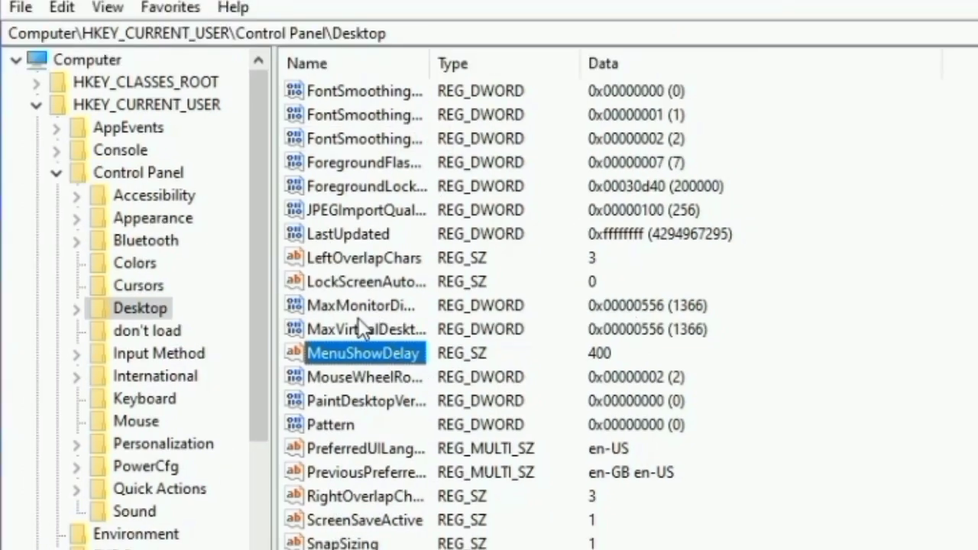
Step: Open the MenuShowDelay string for editing, accept its existing data and close Registry Editor
double_click(312, 354)
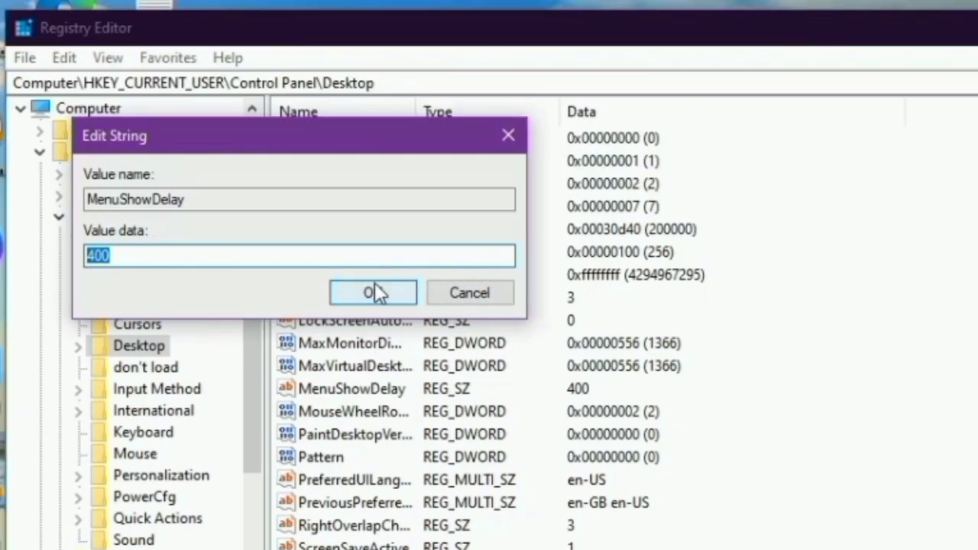
left_click(374, 294)
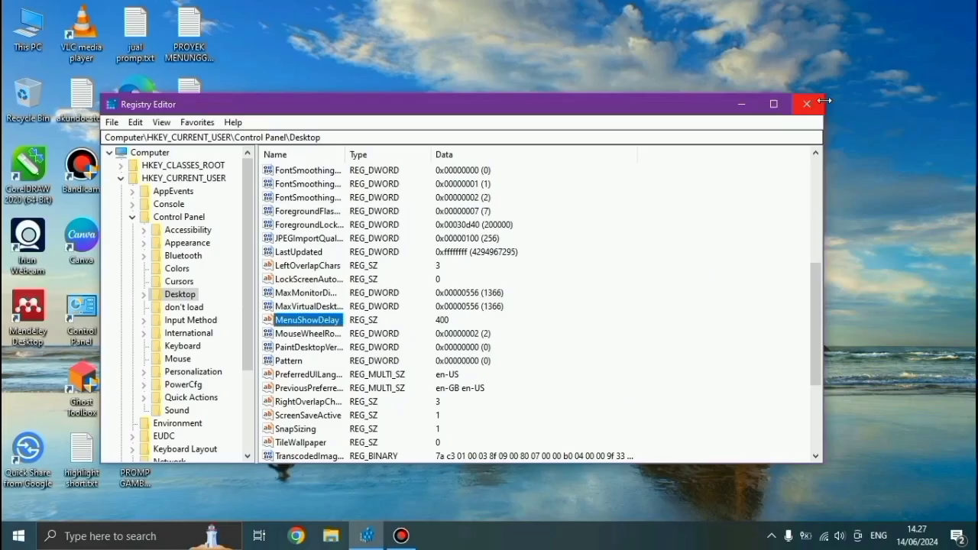
key("alt+F4")
left_click(711, 191)
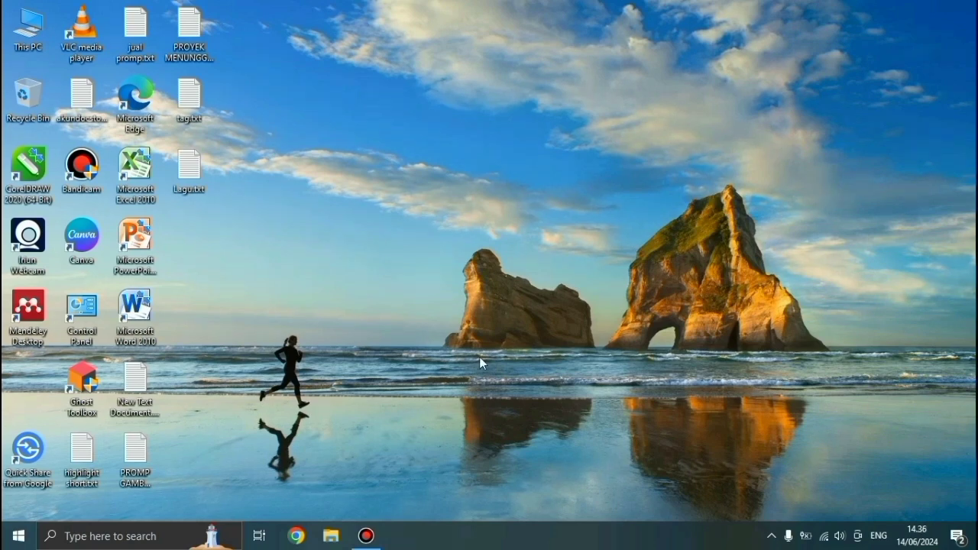
Step: Search Windows for services and open the Services console
left_click(130, 537)
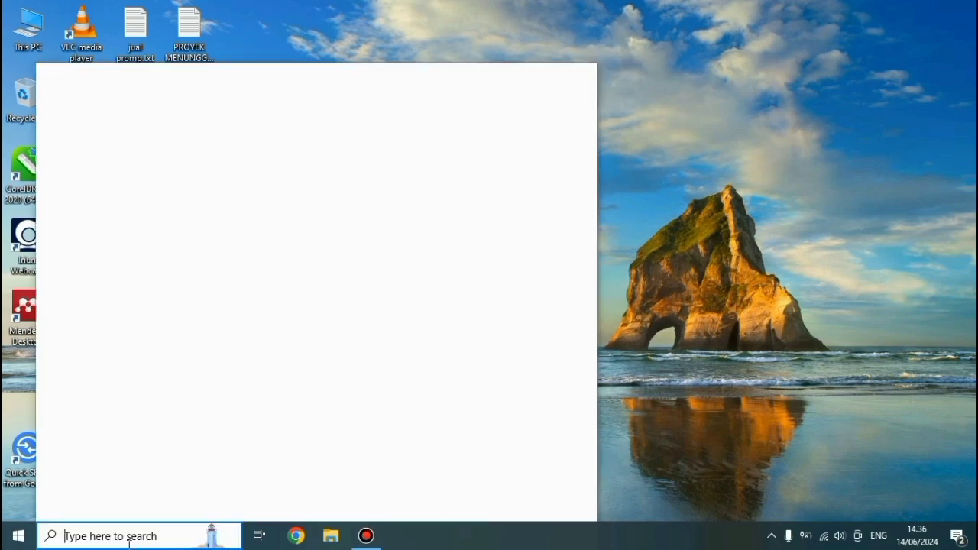
type("sert")
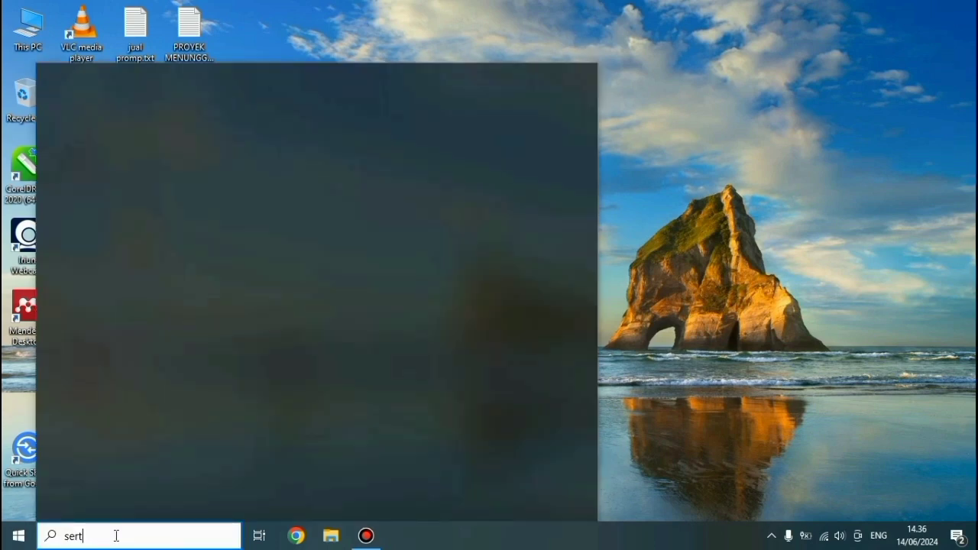
key("BackSpace")
type("vices")
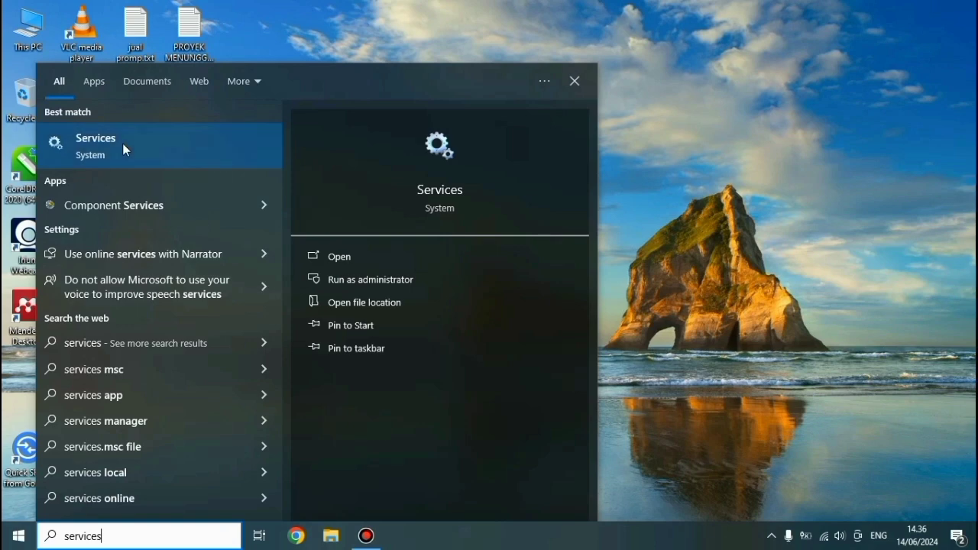
left_click(367, 254)
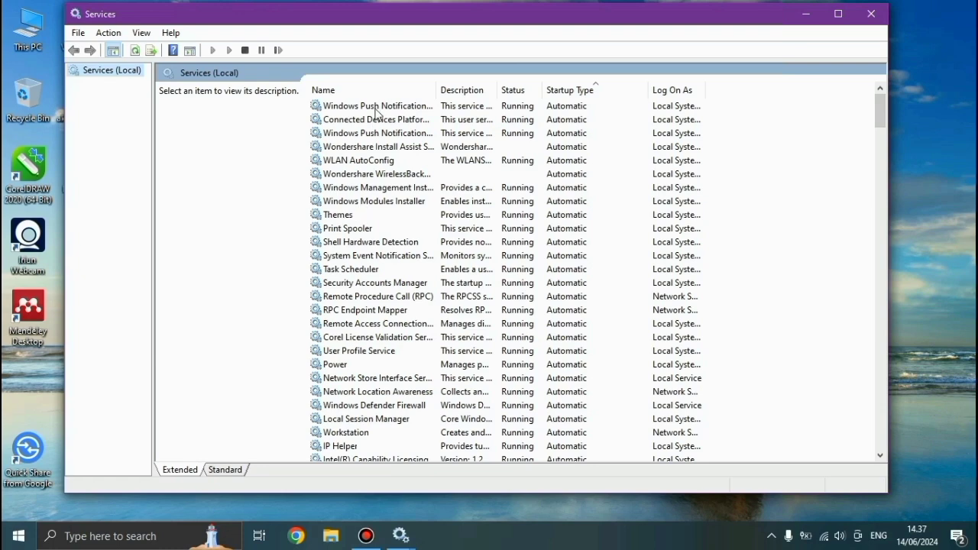
Step: Look through the local services list, examining the services and their startup types
scroll(354, 323, "down", 1)
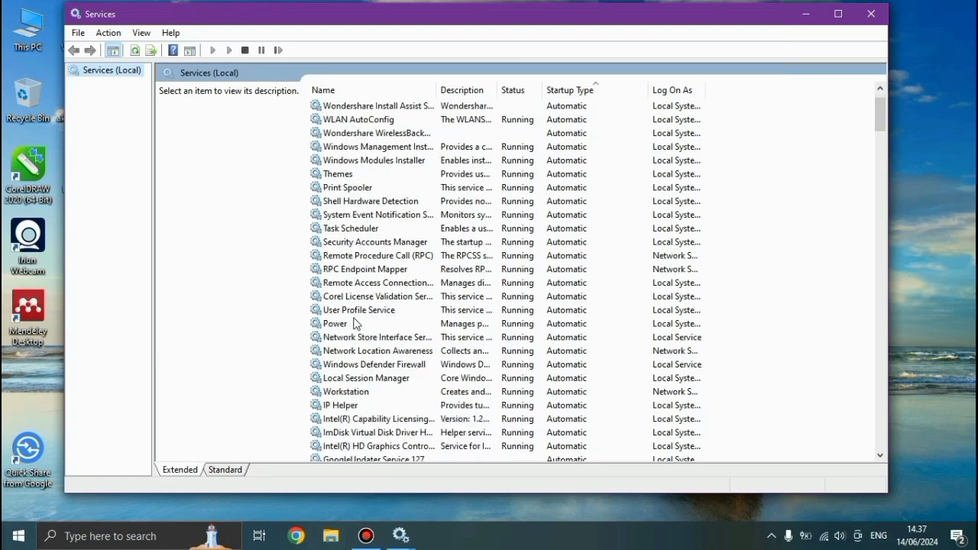
scroll(353, 324, "down", 1)
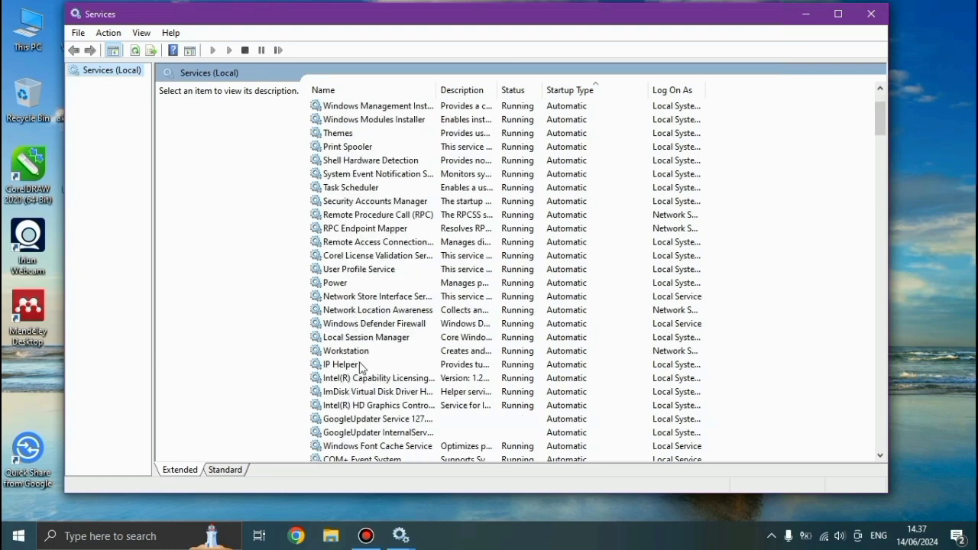
scroll(363, 370, "down", 5)
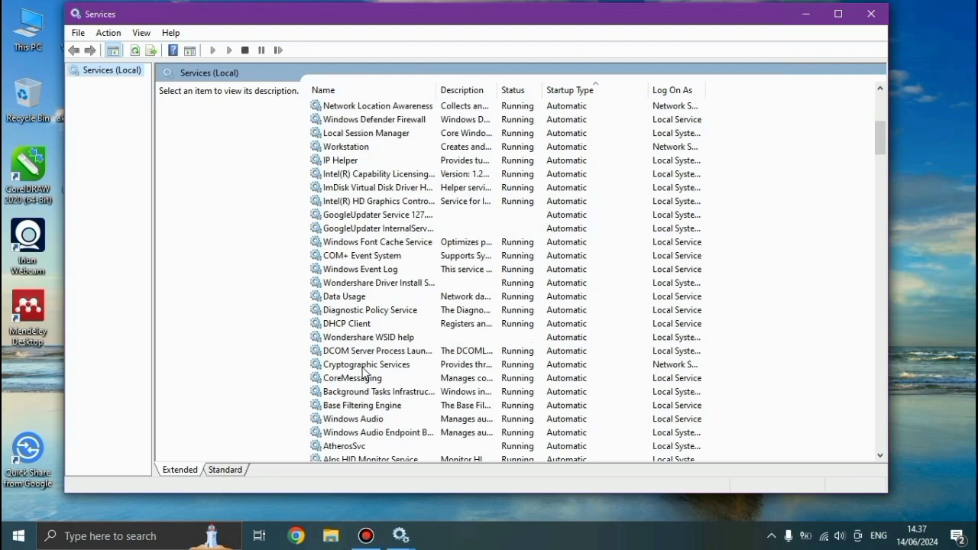
scroll(363, 373, "down", 3)
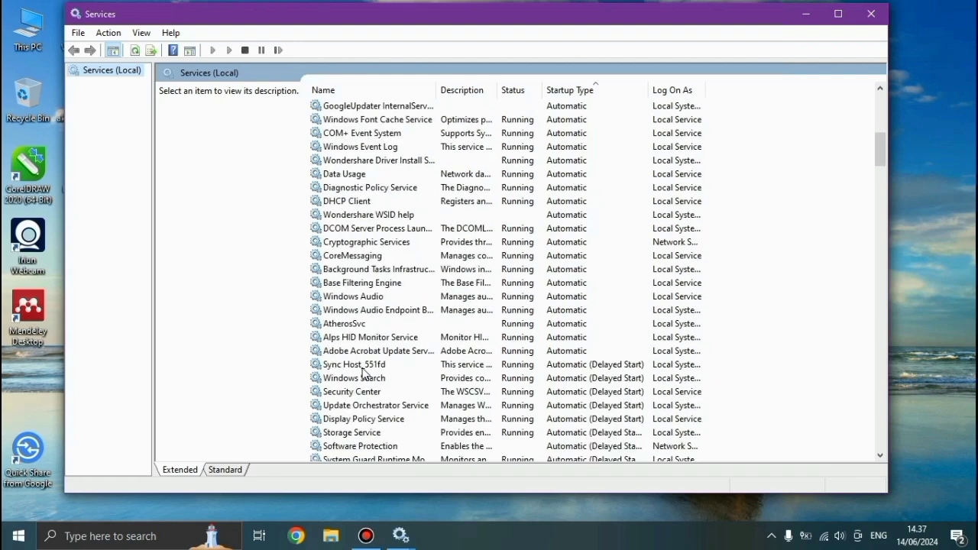
scroll(363, 373, "down", 2)
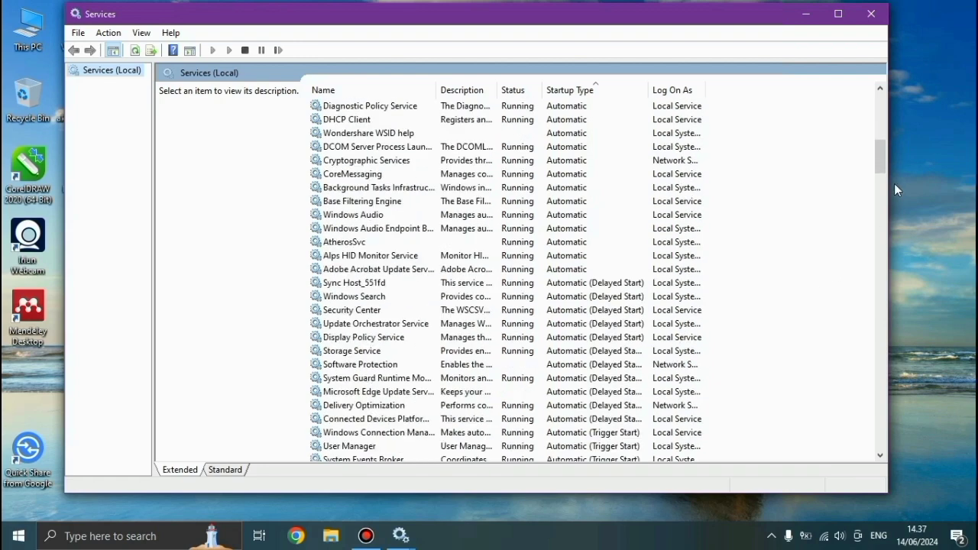
left_click(880, 164)
left_click_drag(880, 164, 905, 440)
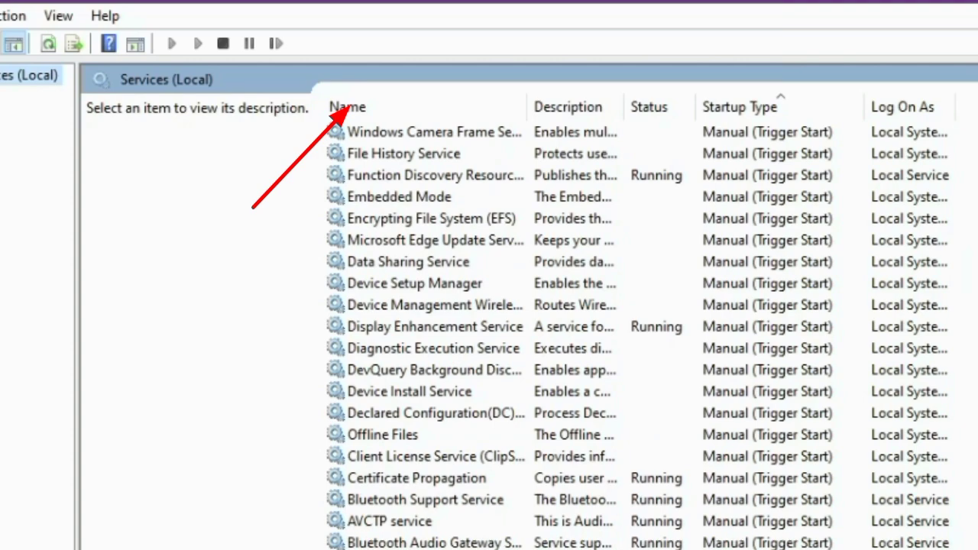
scroll(634, 336, "up", 20)
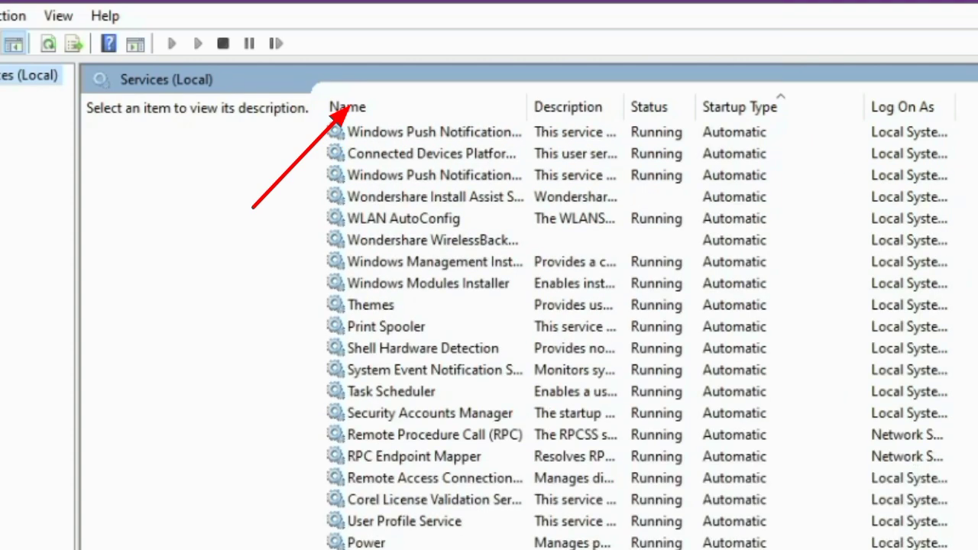
Step: Sort the services by name in descending order and open the Windows Update service's properties
left_click(348, 107)
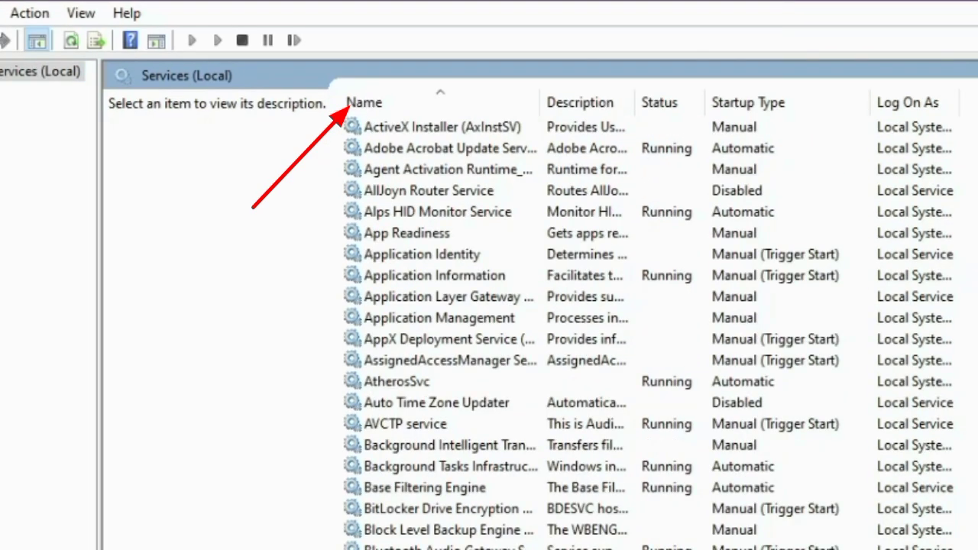
left_click(460, 108)
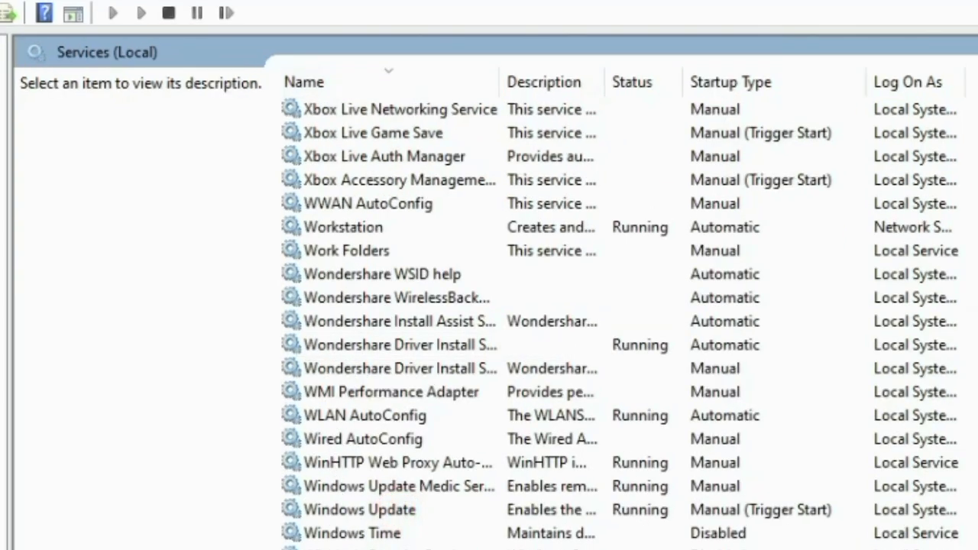
left_click(645, 511)
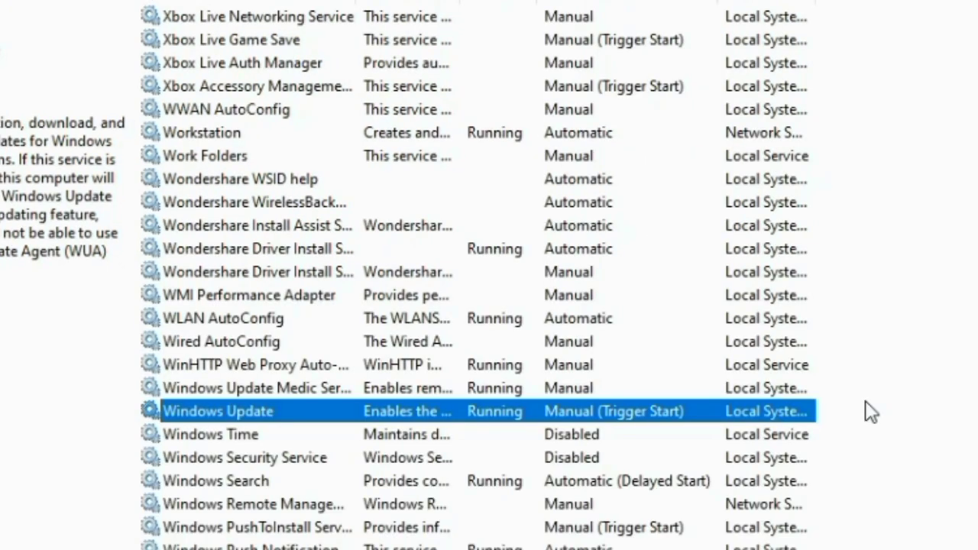
double_click(955, 456)
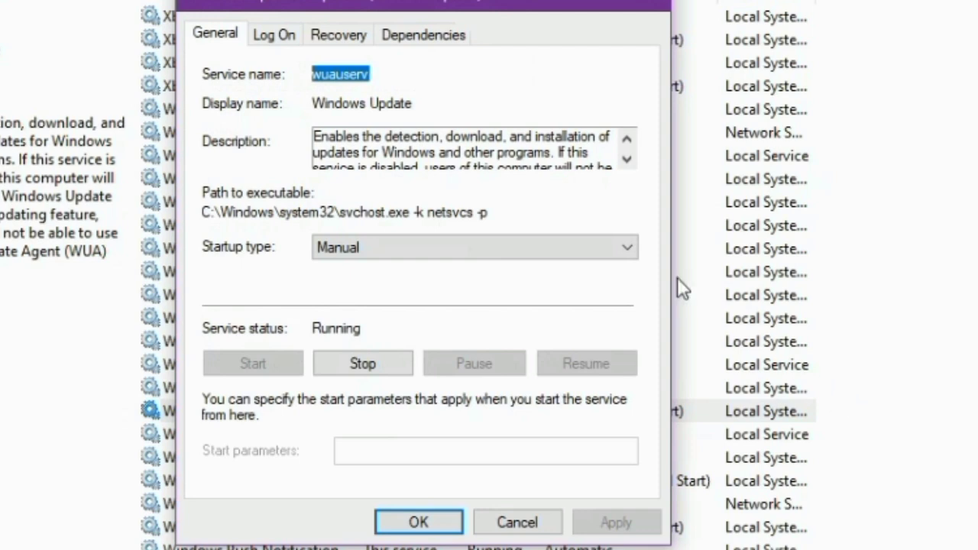
Step: Set the Windows Update service's startup type to Disabled, stop the service, and close Services with the changes applied
left_click(622, 246)
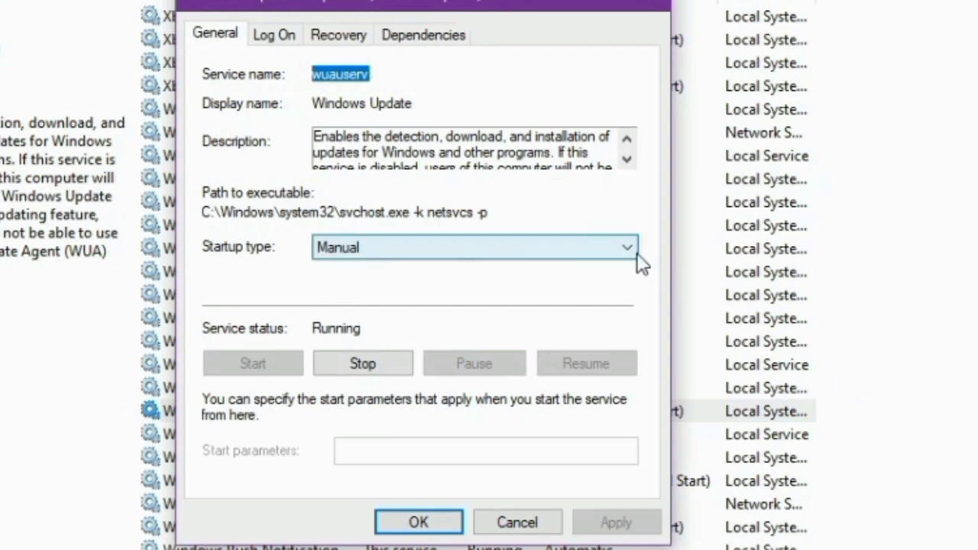
left_click(636, 253)
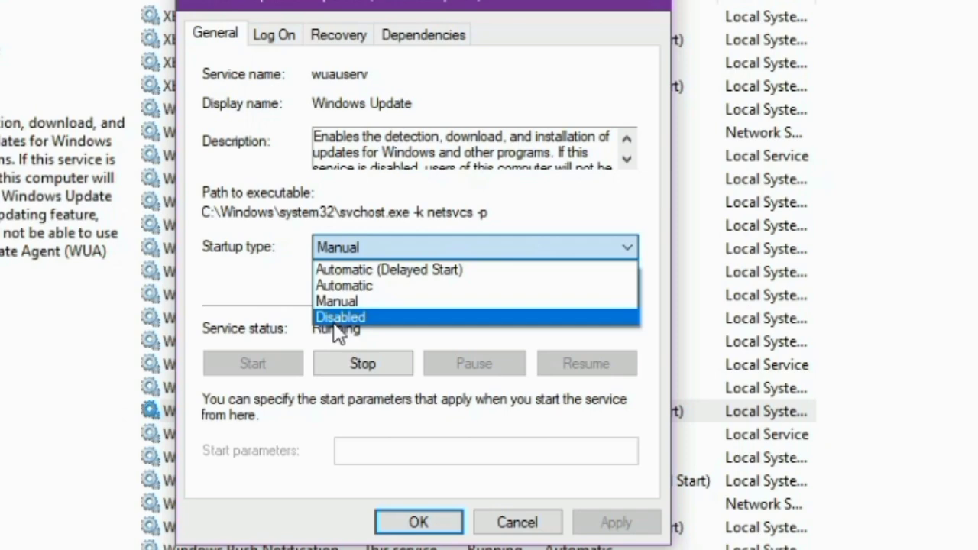
left_click(404, 319)
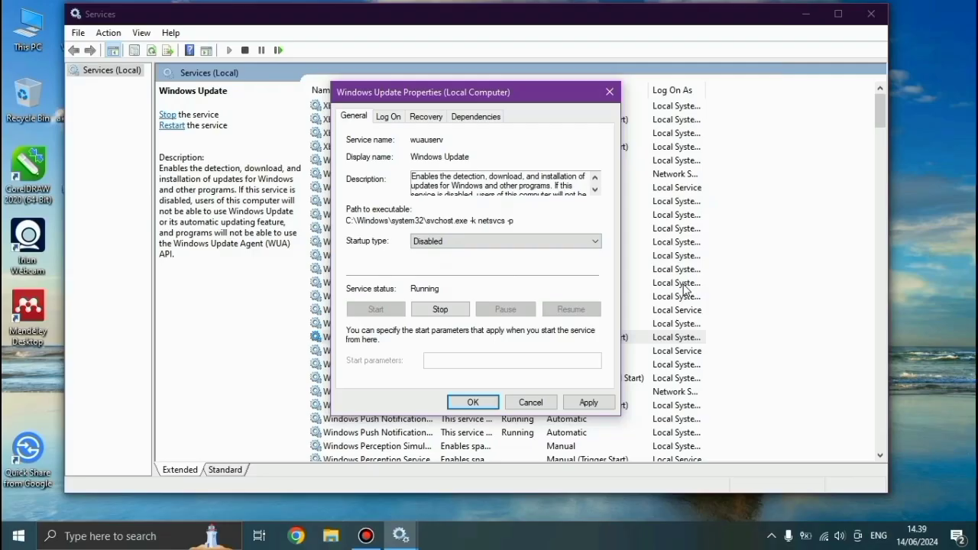
left_click(441, 310)
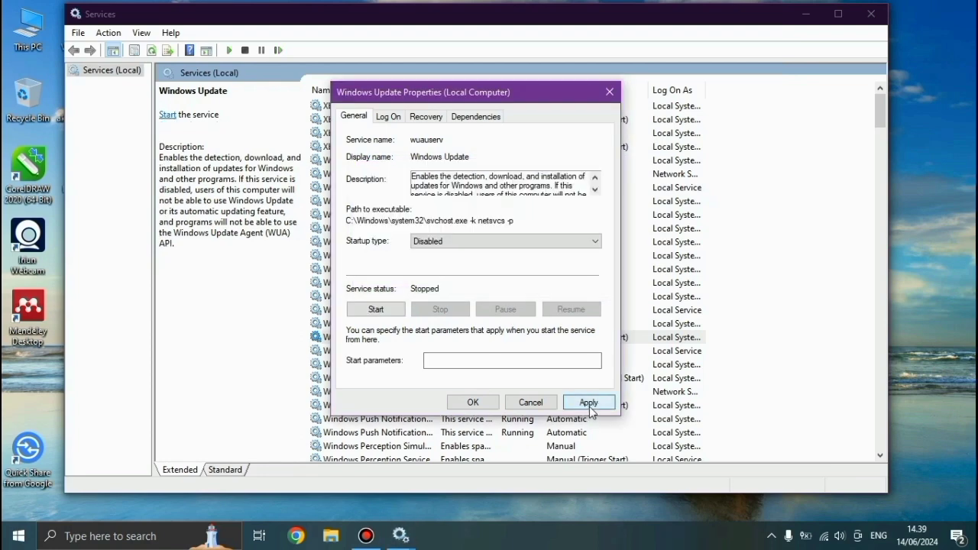
left_click(589, 407)
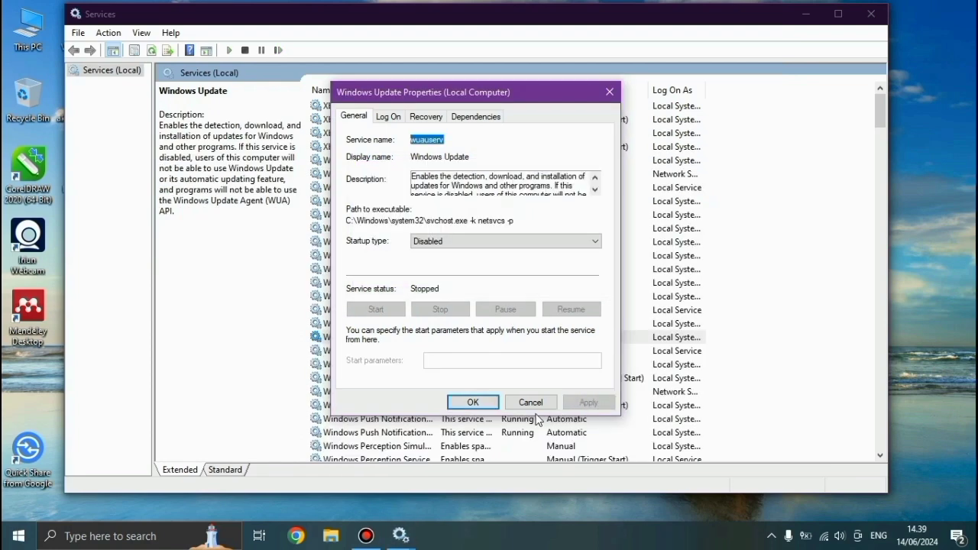
left_click(473, 403)
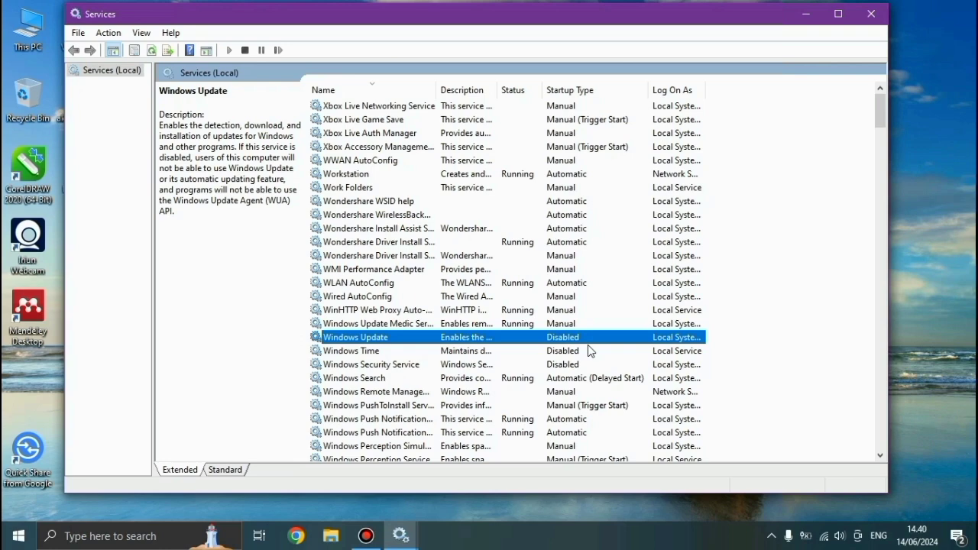
left_click(870, 14)
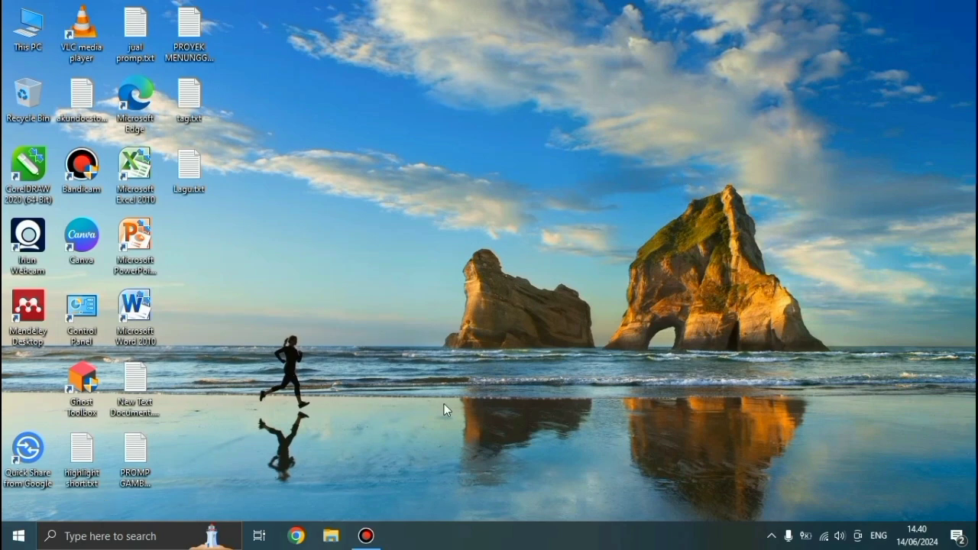
Step: Open the Registry Editor and expand HKEY_LOCAL_MACHINE\SYSTEM\CurrentControlSet\Services in the key tree
key("super+r")
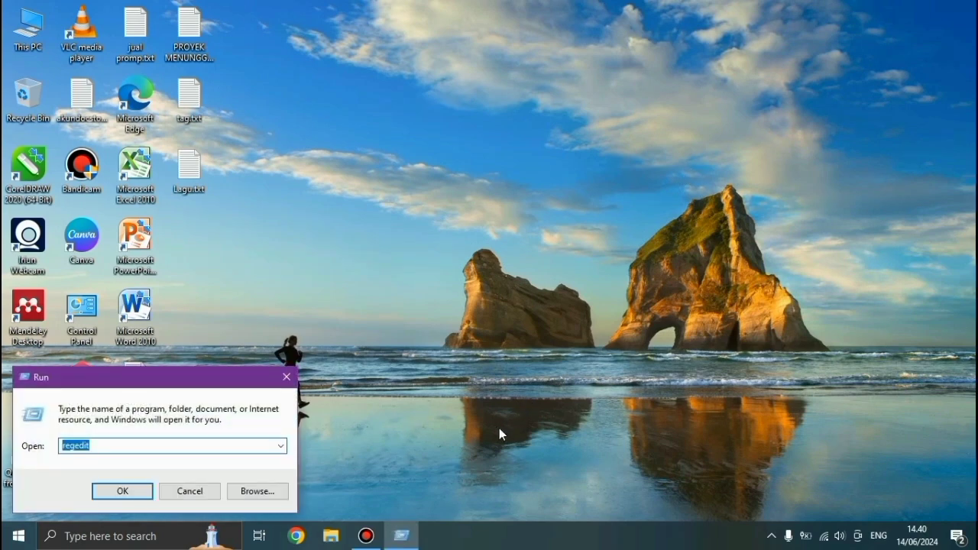
left_click(110, 492)
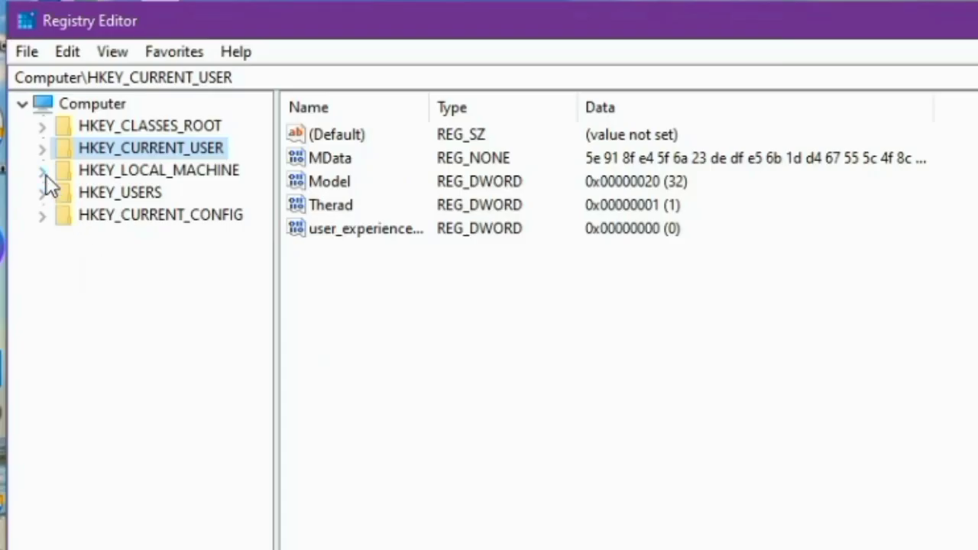
left_click(43, 171)
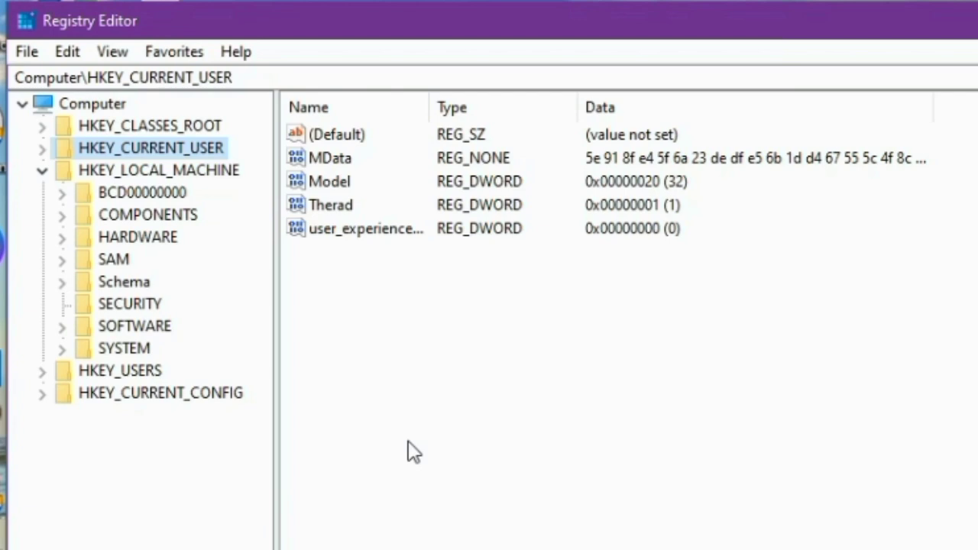
left_click(61, 349)
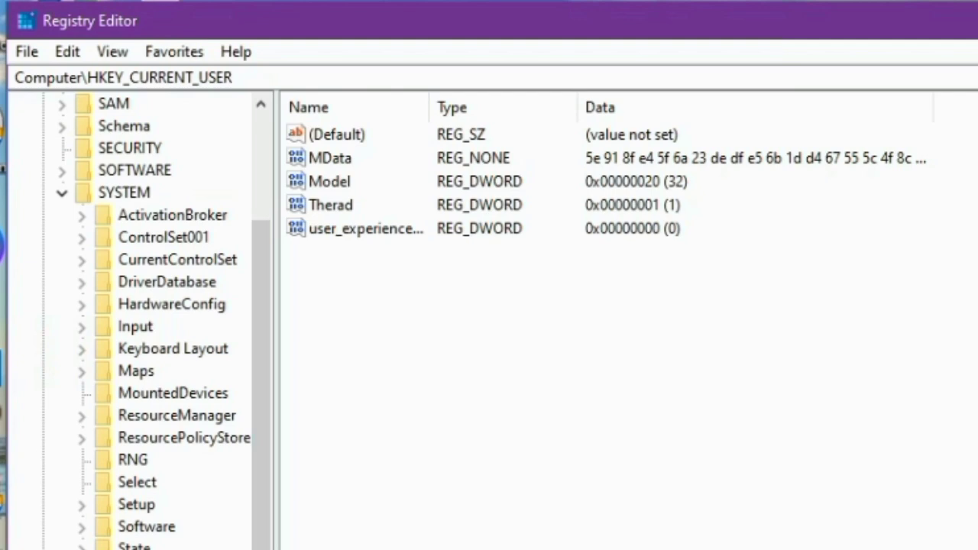
left_click(274, 450)
left_click_drag(274, 449, 319, 458)
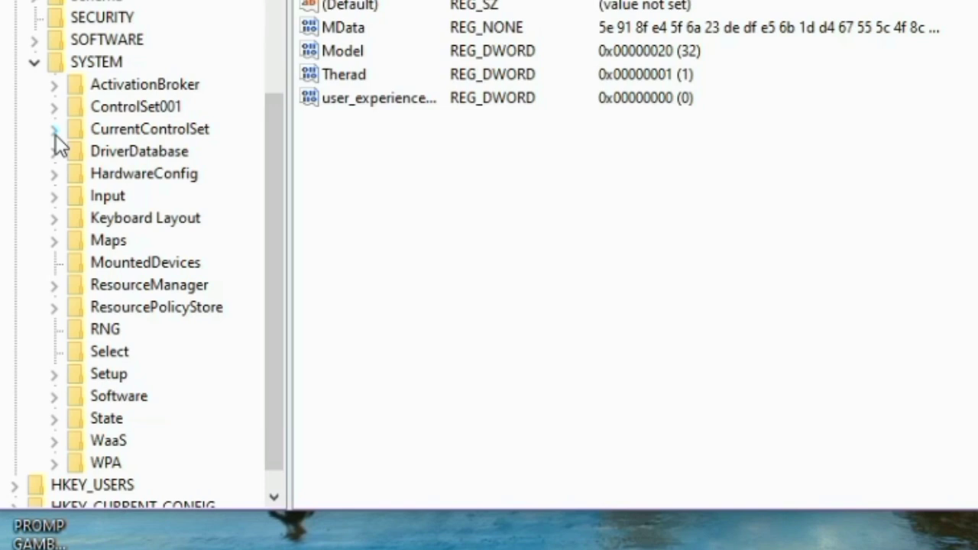
left_click(54, 129)
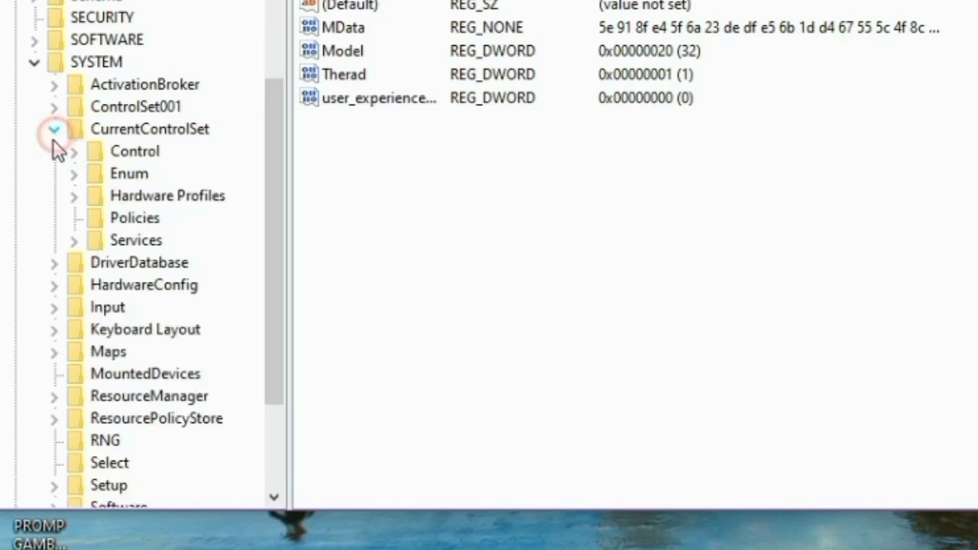
left_click(74, 241)
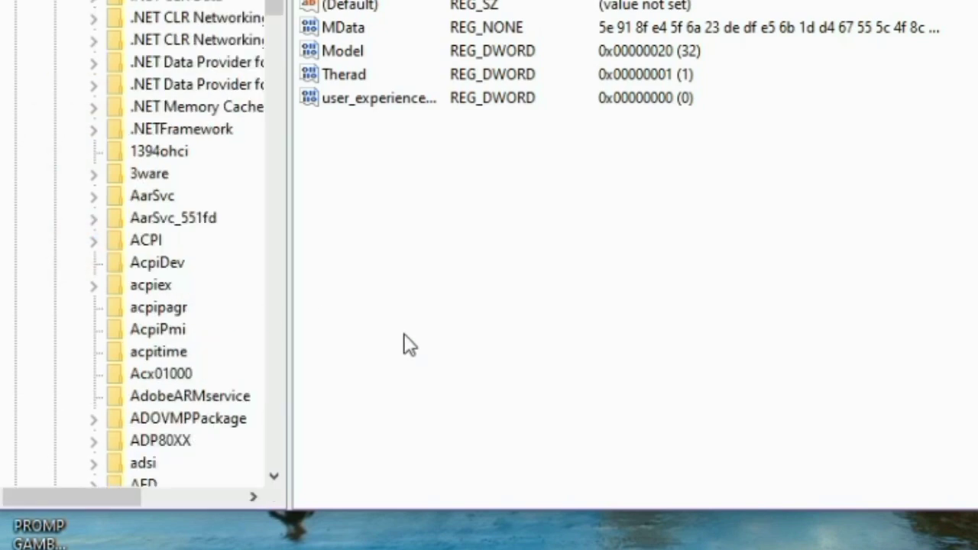
Step: Find and select the wuauserv key among the Services subkeys
scroll(211, 145, "down", 18)
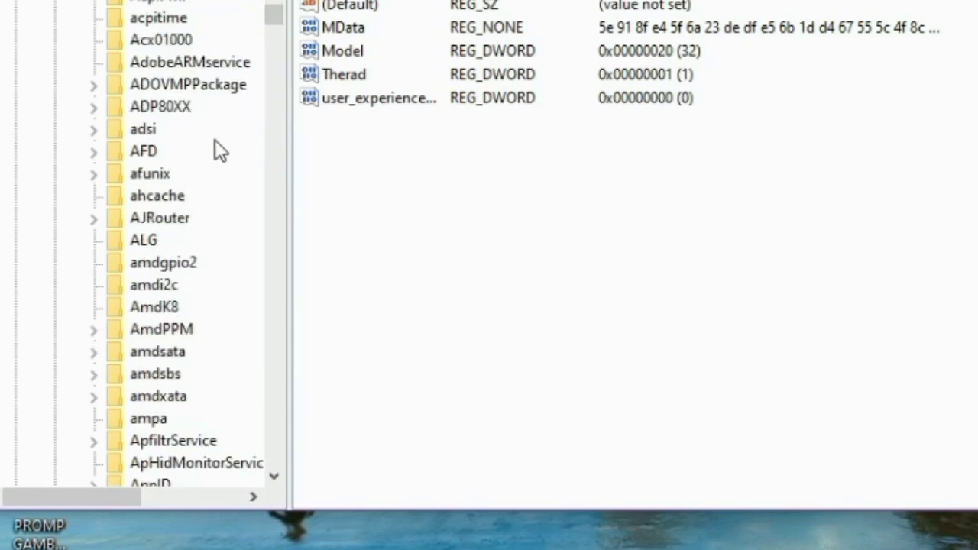
left_click_drag(275, 42, 269, 416)
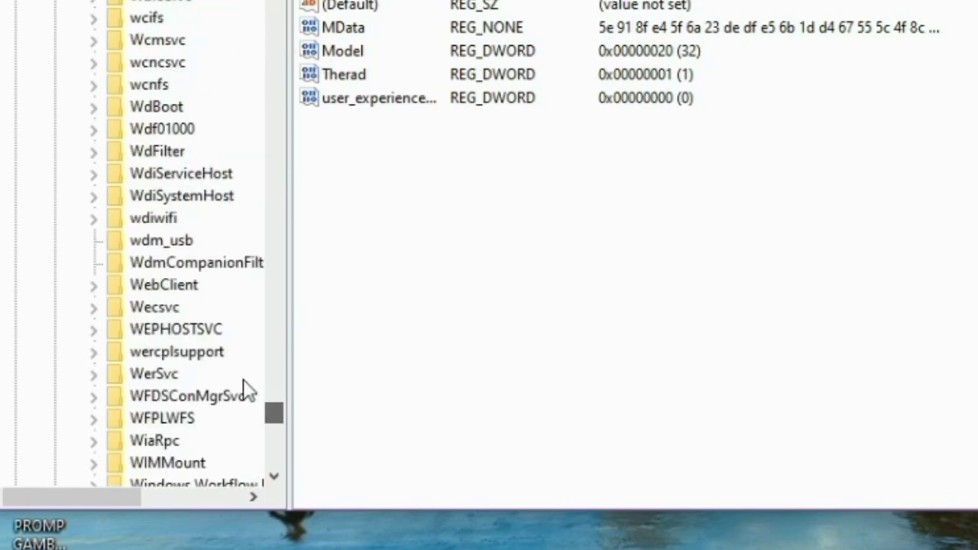
scroll(220, 348, "down", 2)
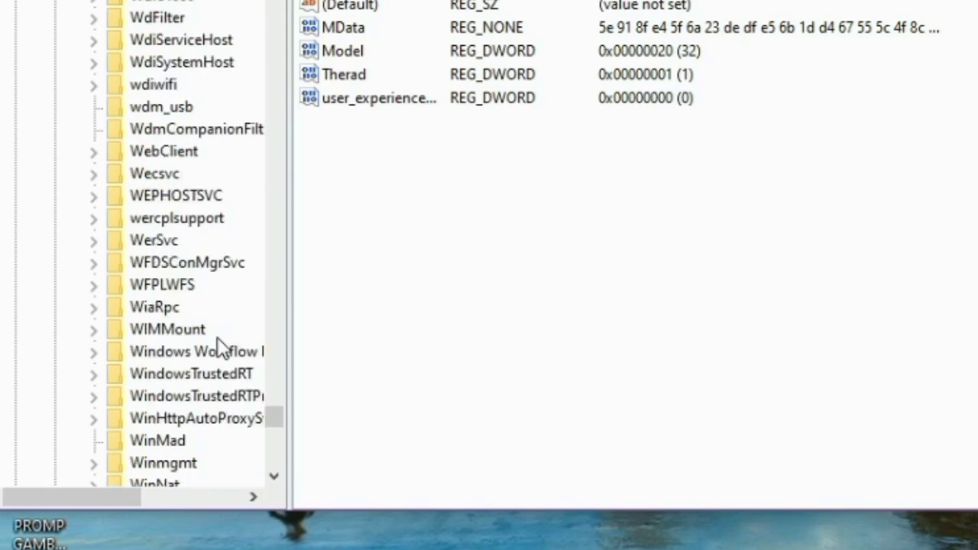
scroll(220, 348, "down", 11)
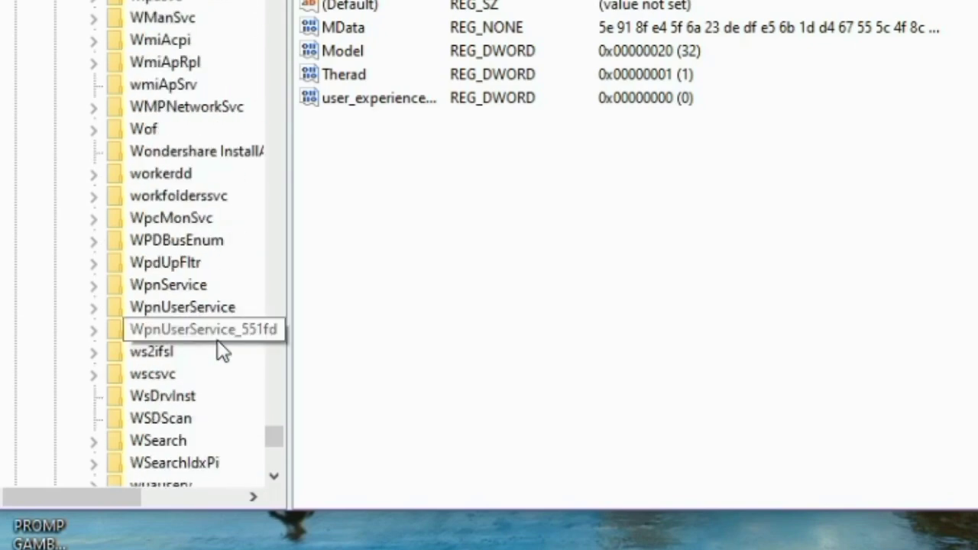
scroll(220, 347, "down", 4)
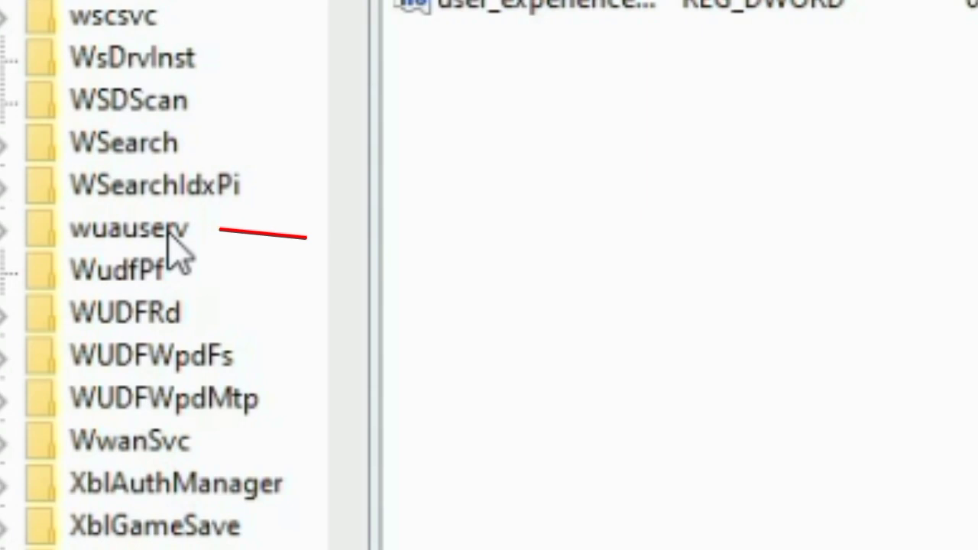
left_click(169, 233)
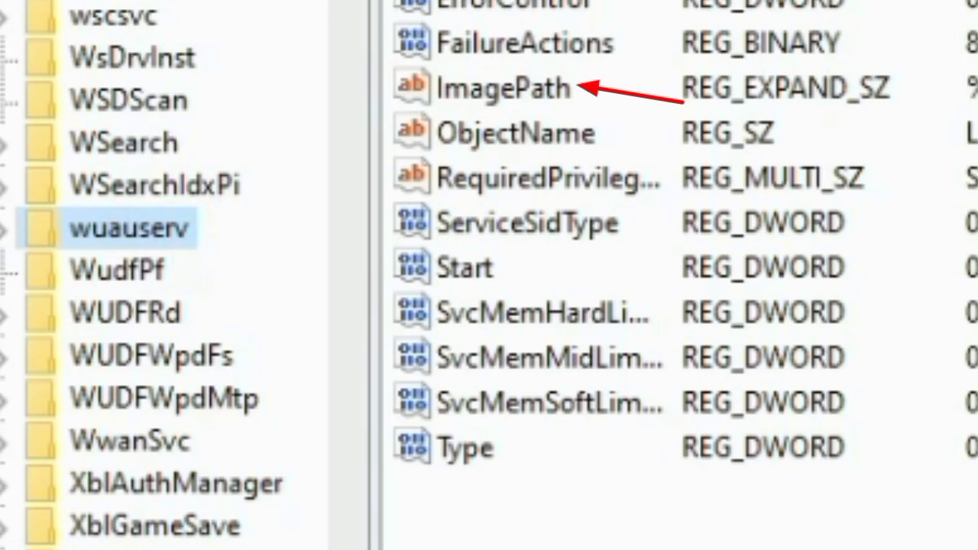
Step: Change the wuauserv key's ImagePath to %systemroot%\system32\svchost0.exe -k netsvcs -p and its DependOnService to rpcss0, then close the Registry Editor
left_click(482, 86)
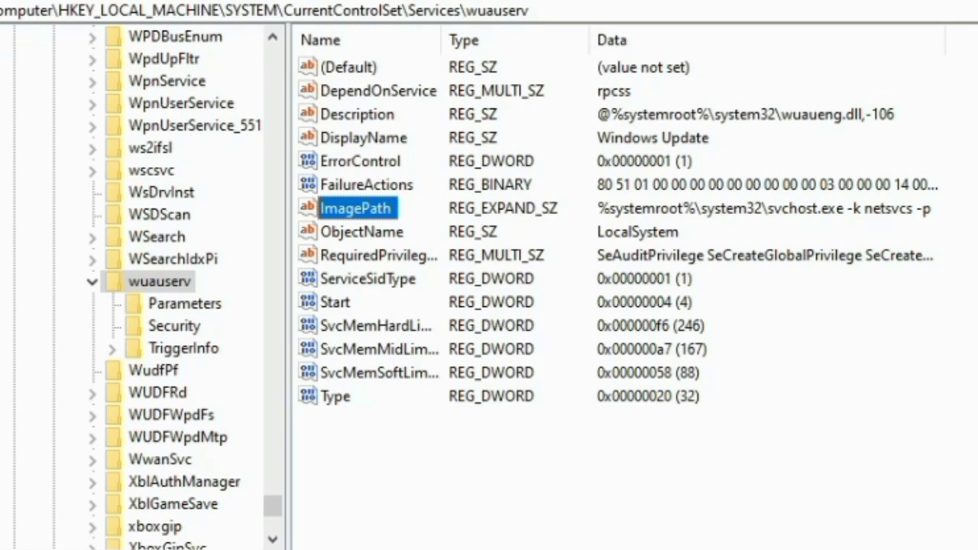
double_click(378, 217)
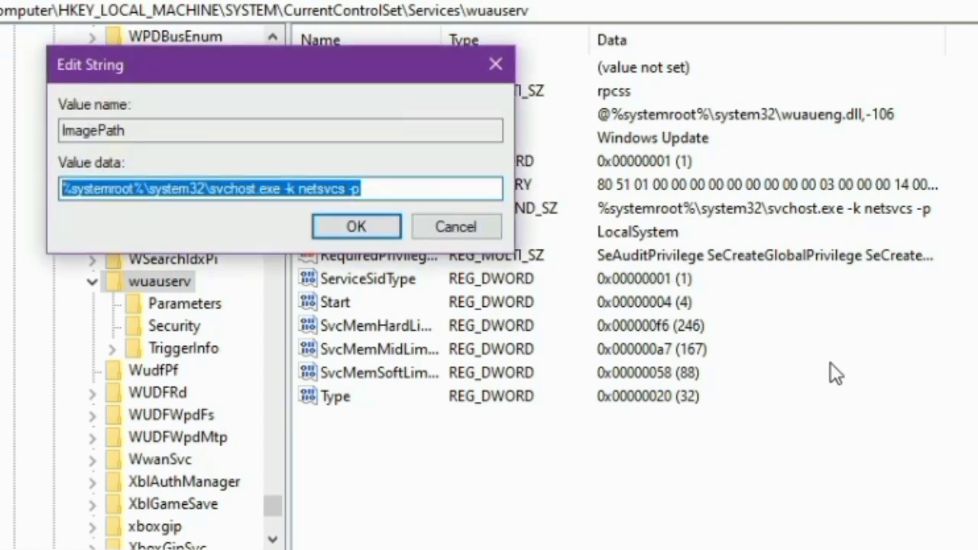
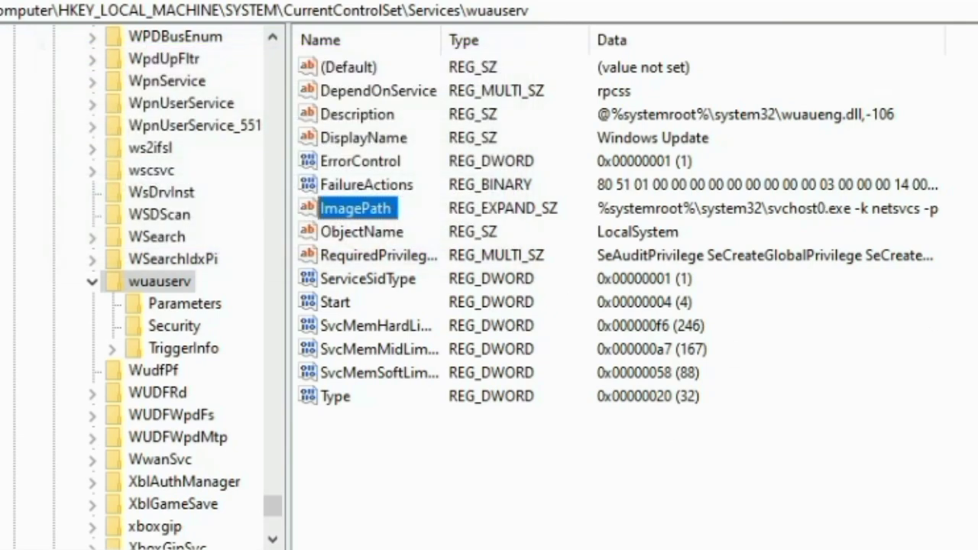
left_click(352, 92)
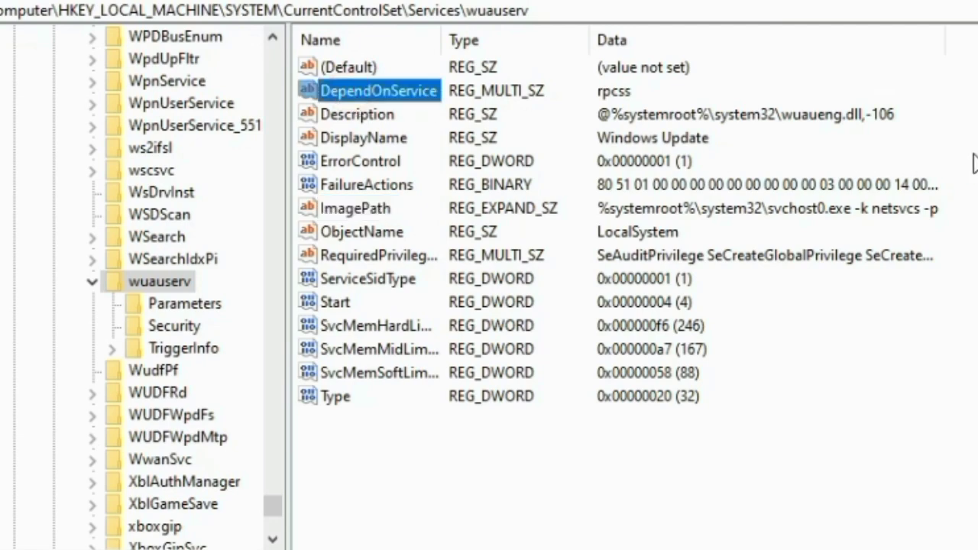
double_click(406, 84)
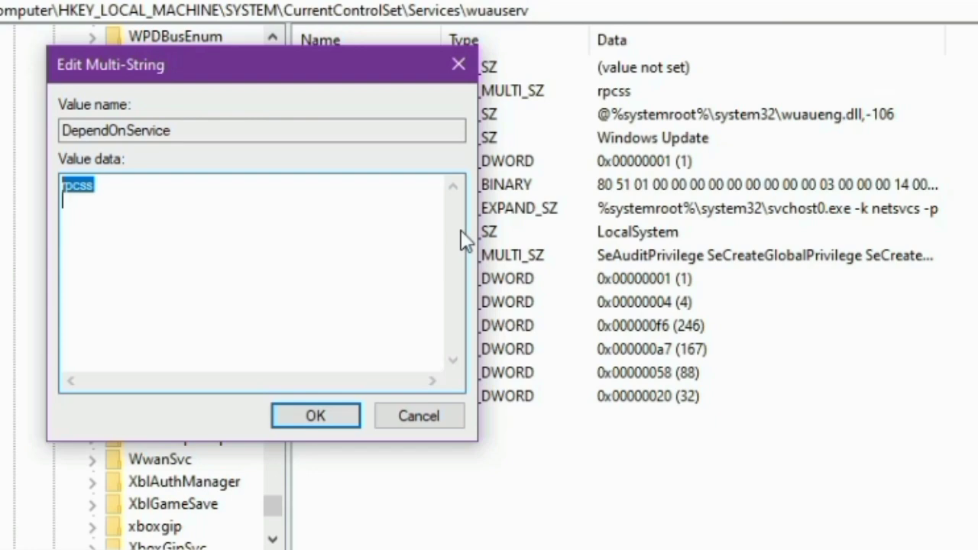
left_click(197, 198)
left_click(157, 186)
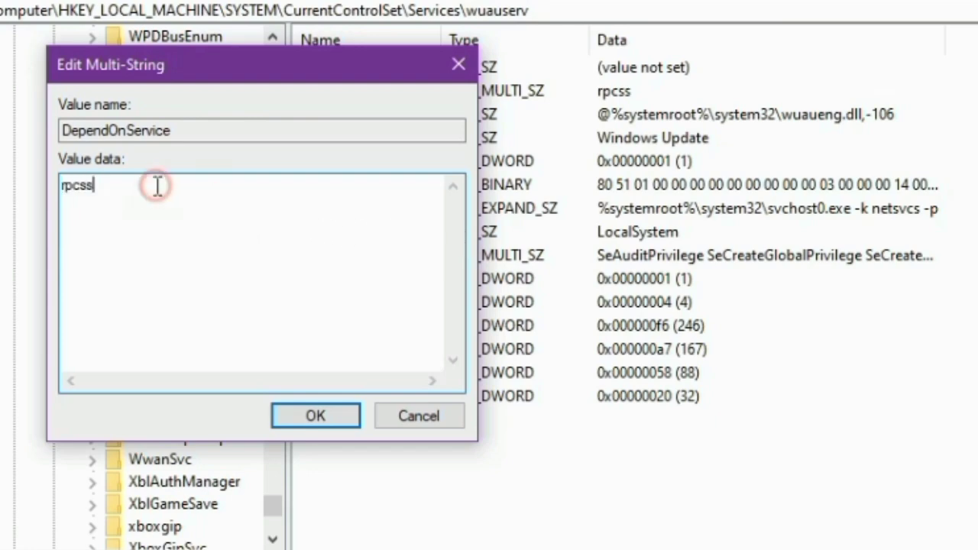
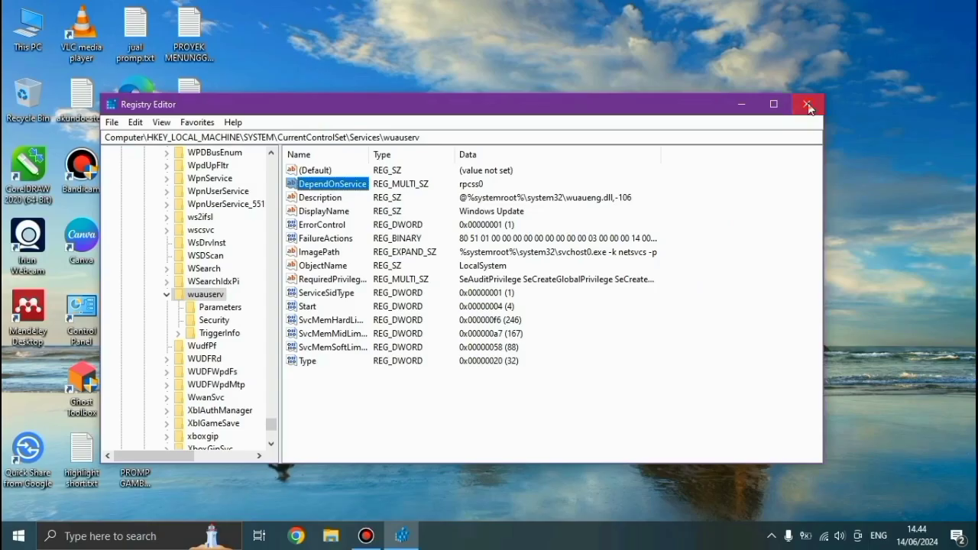
left_click(803, 101)
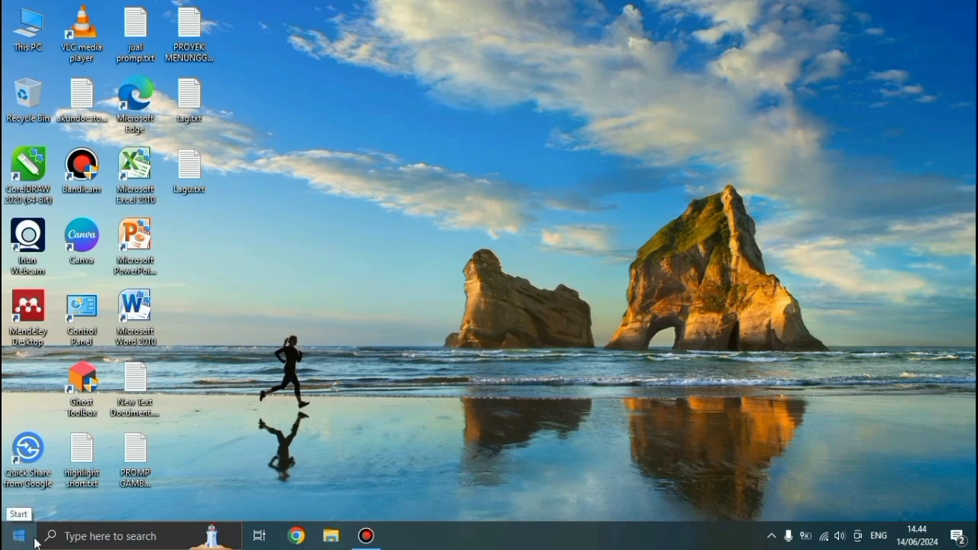
Step: Search Windows for services, reopen the Services console and open the Windows Update service's properties
left_click(98, 534)
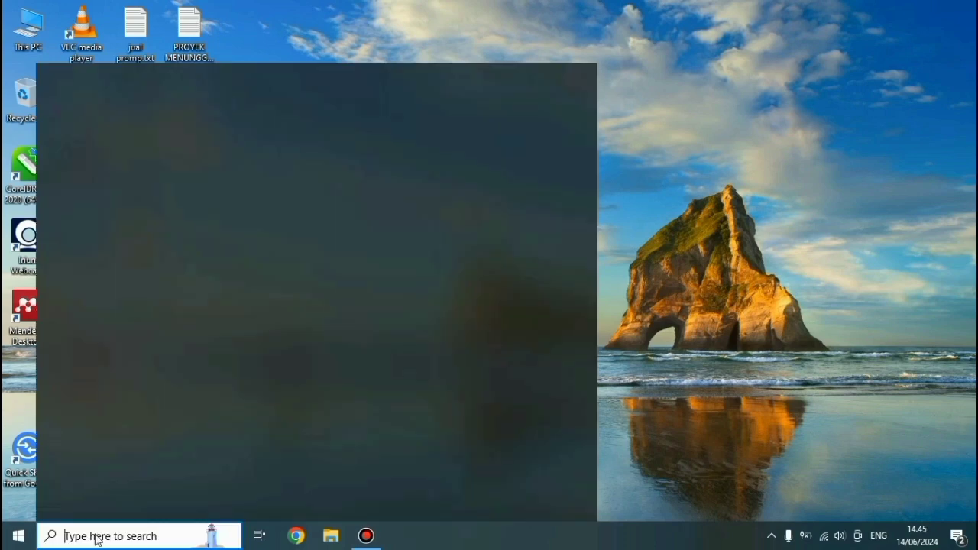
type("ser")
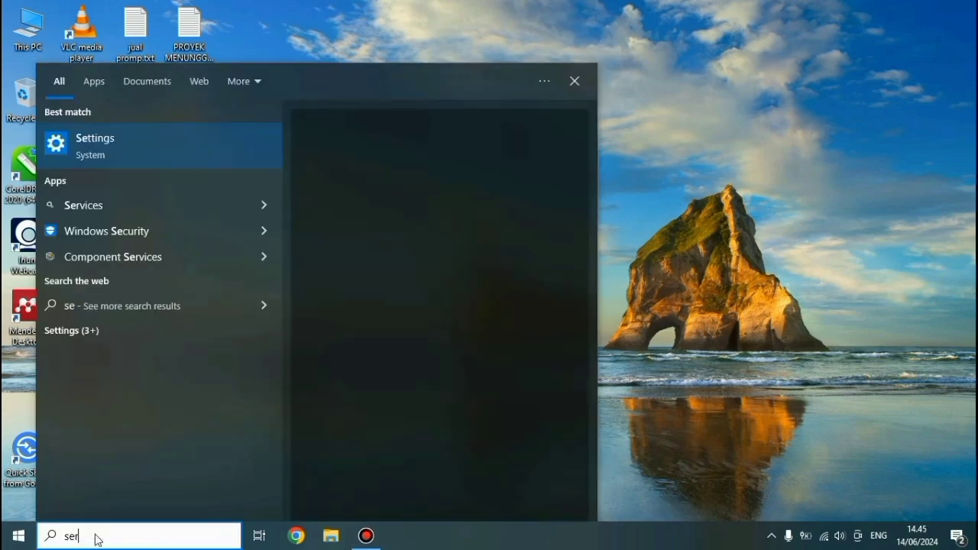
type("vices")
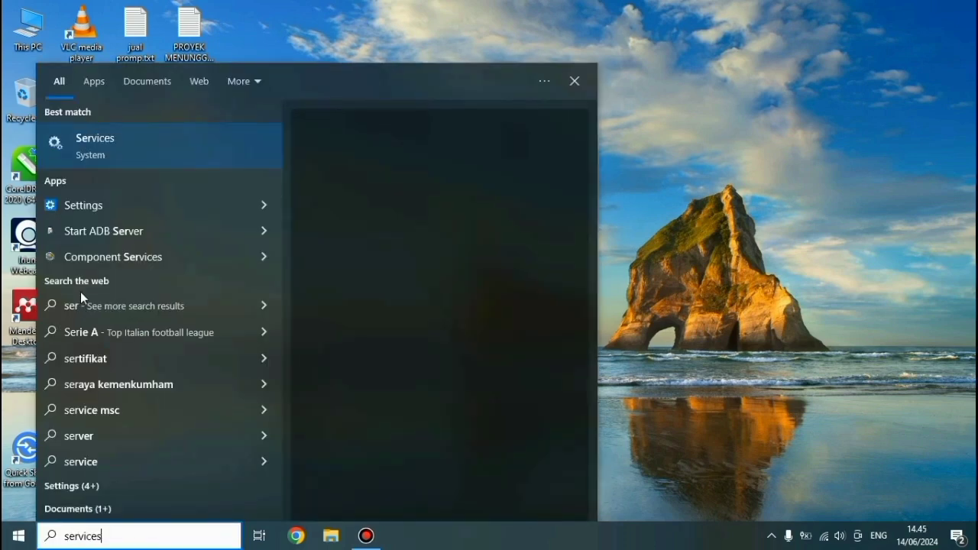
left_click(132, 149)
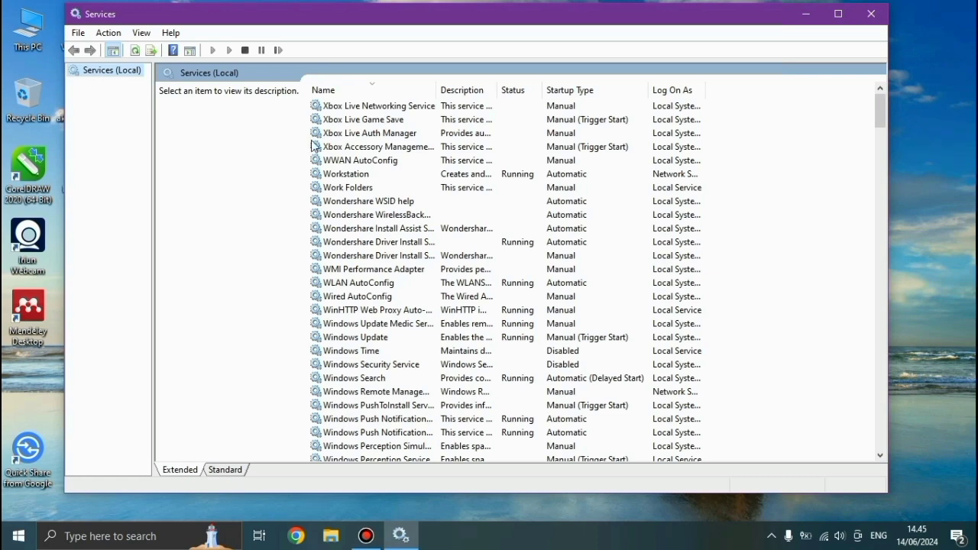
double_click(363, 339)
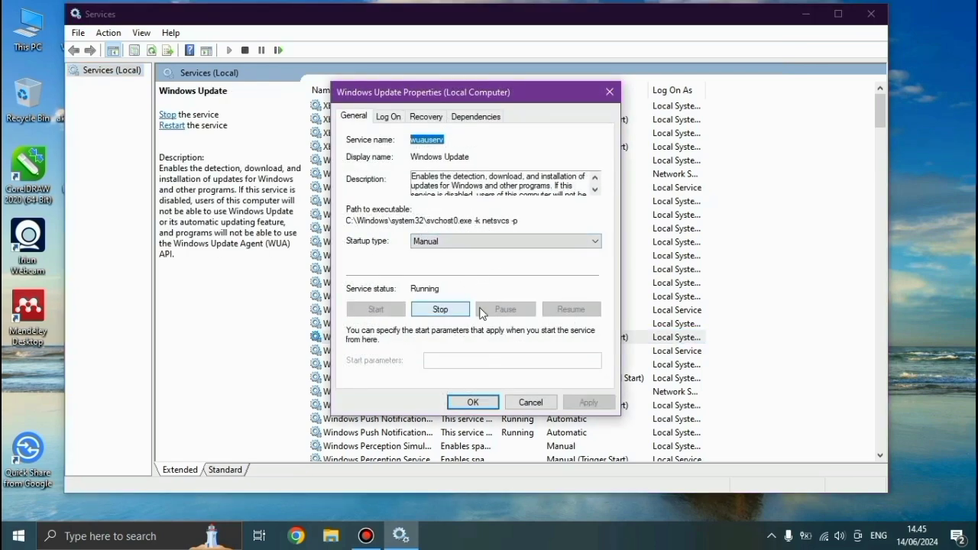
Step: Set the Windows Update service's startup type back to Disabled, stop the running service and apply the changes
left_click(456, 242)
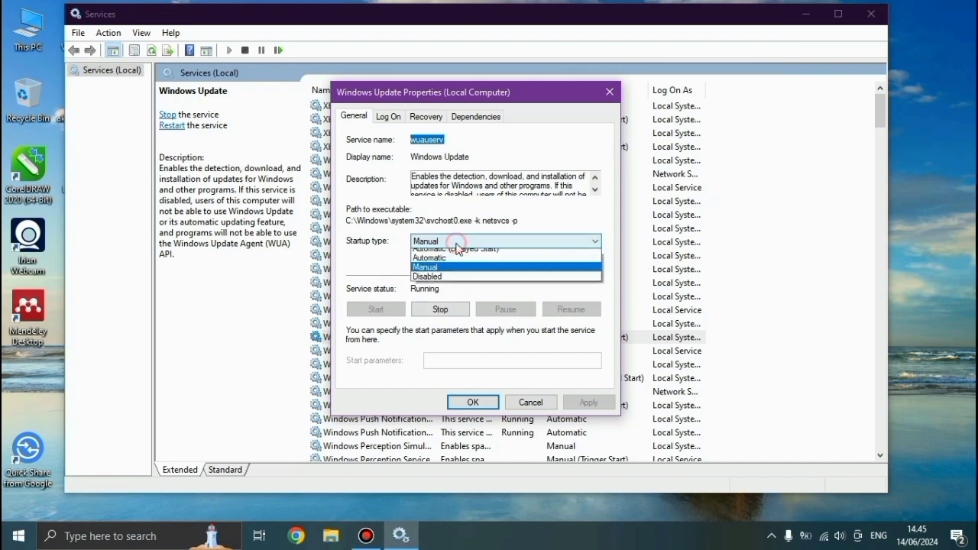
left_click(433, 283)
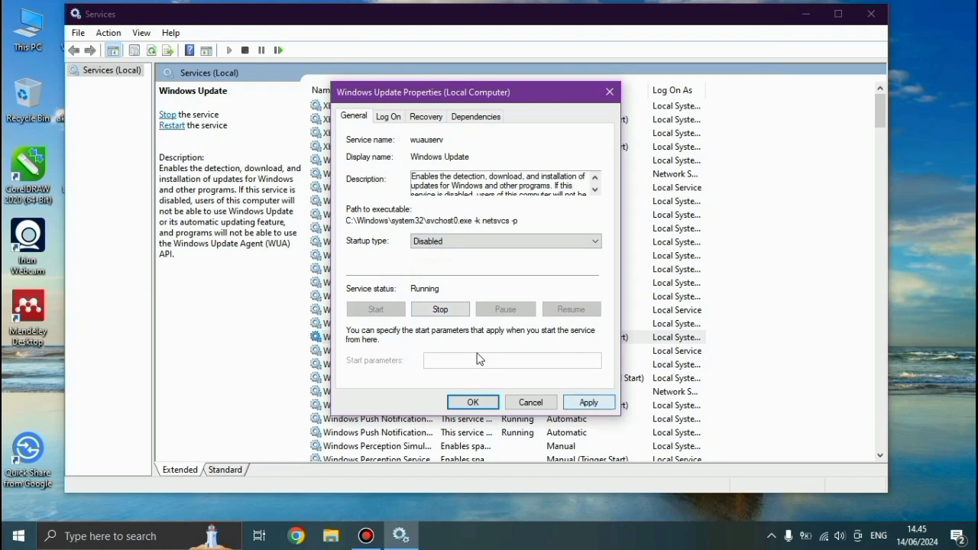
left_click(441, 309)
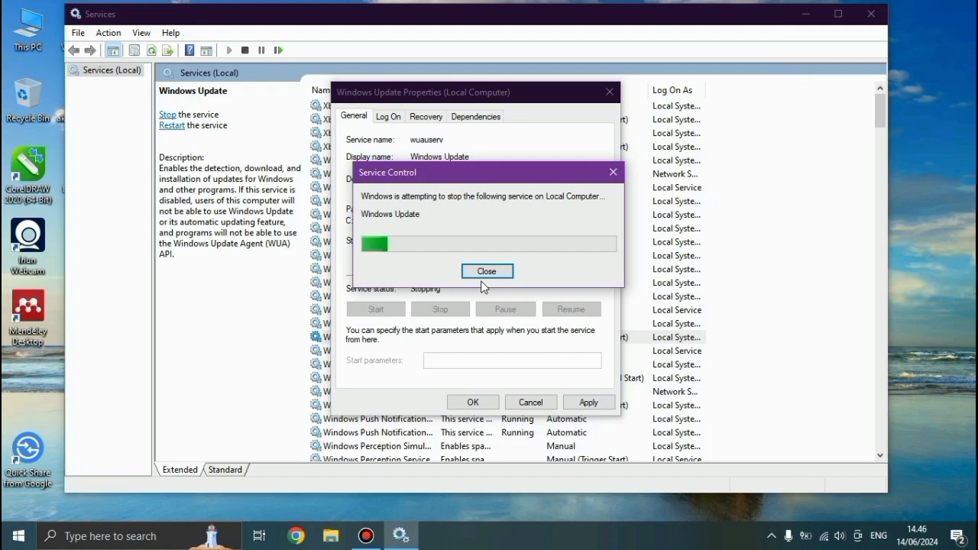
left_click(587, 403)
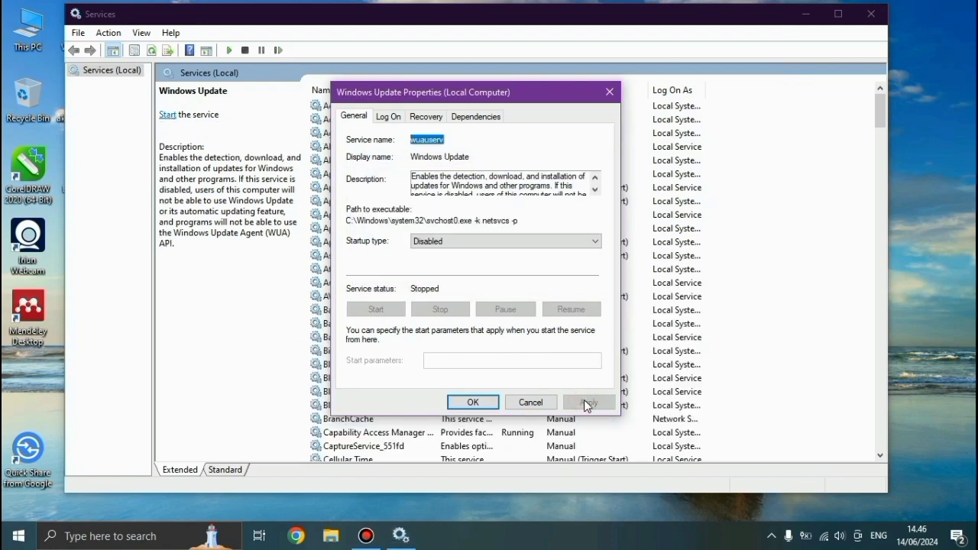
left_click(473, 408)
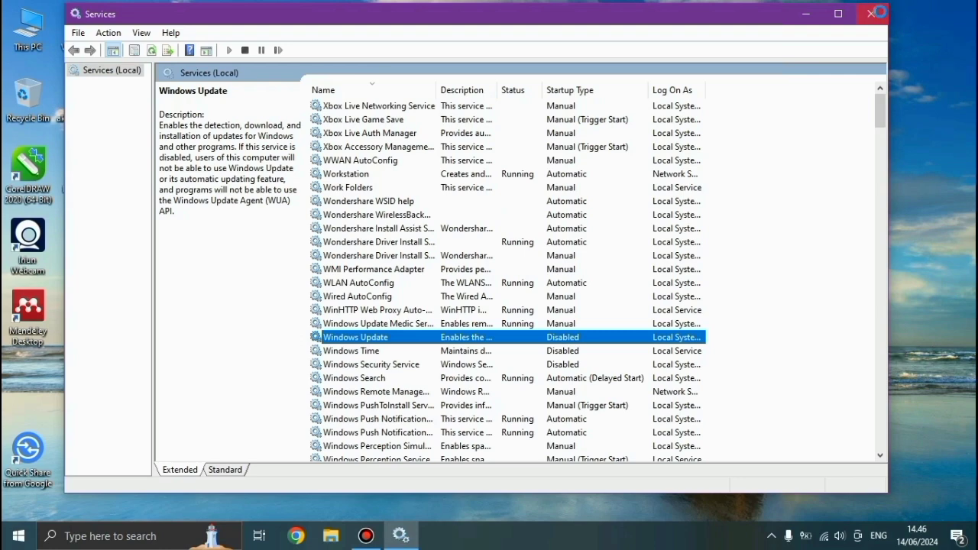
Step: Close the Services console and refresh the desktop
left_click(871, 14)
right_click(785, 99)
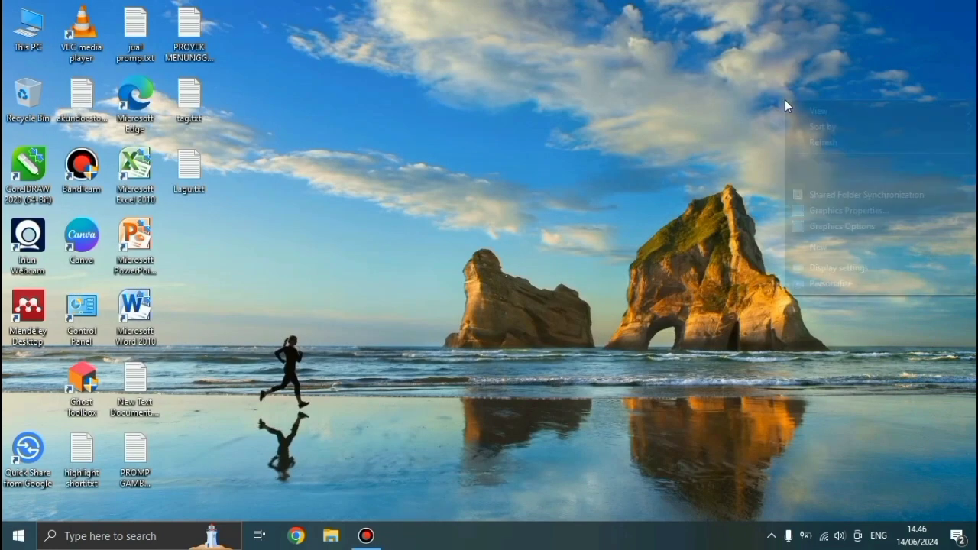
left_click(820, 143)
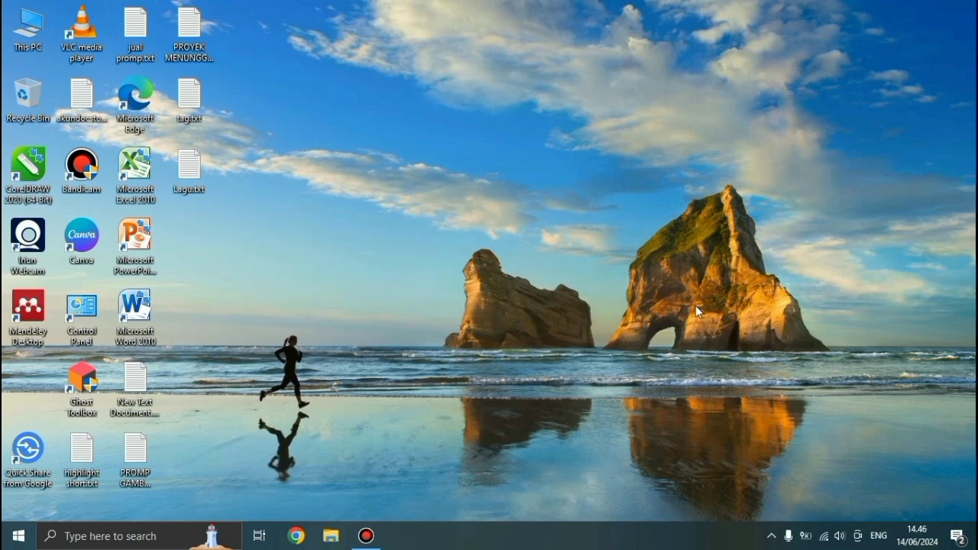
Step: Disconnect the computer from its current Wi-Fi network and dismiss the network list
left_click(826, 537)
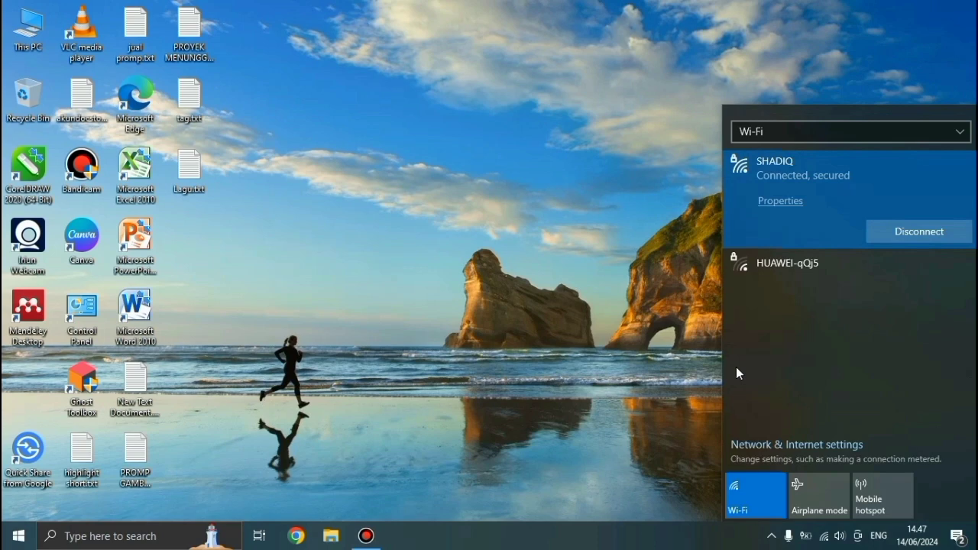
left_click(933, 235)
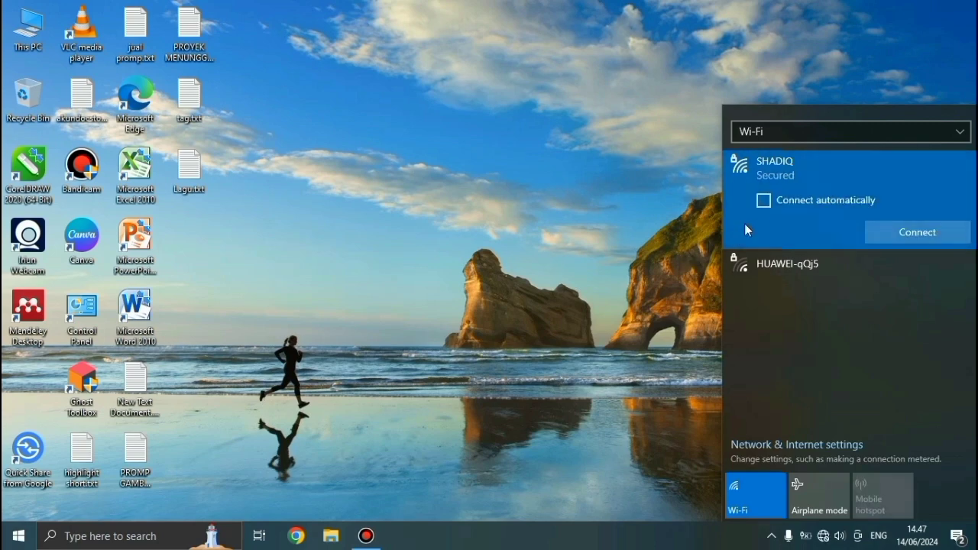
left_click(605, 227)
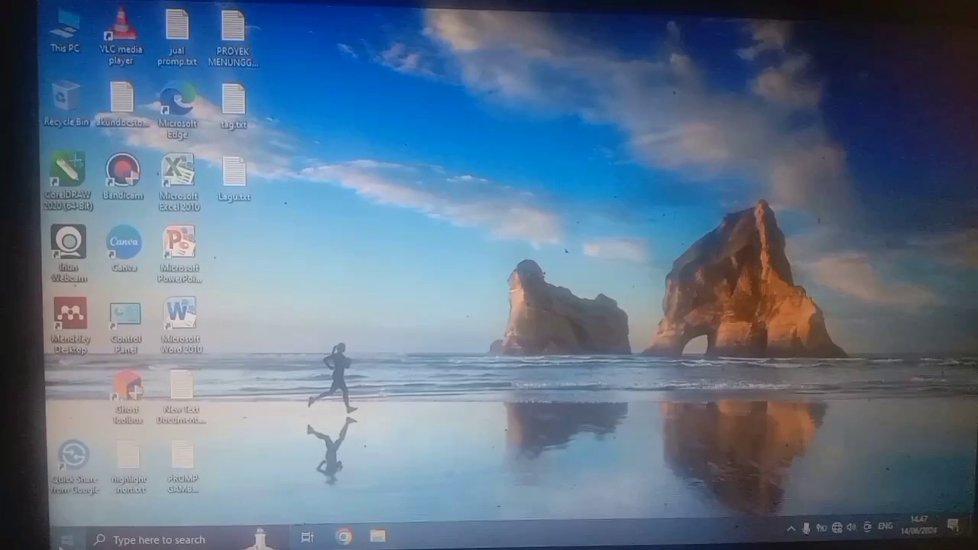
Step: Shut down the computer, forcing the shutdown despite the app that is still open
left_click(69, 539)
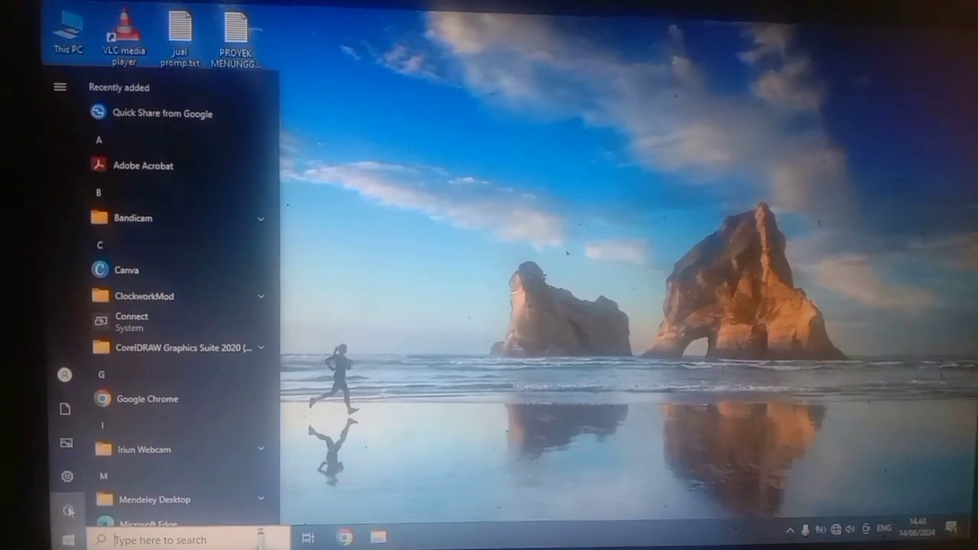
left_click(71, 507)
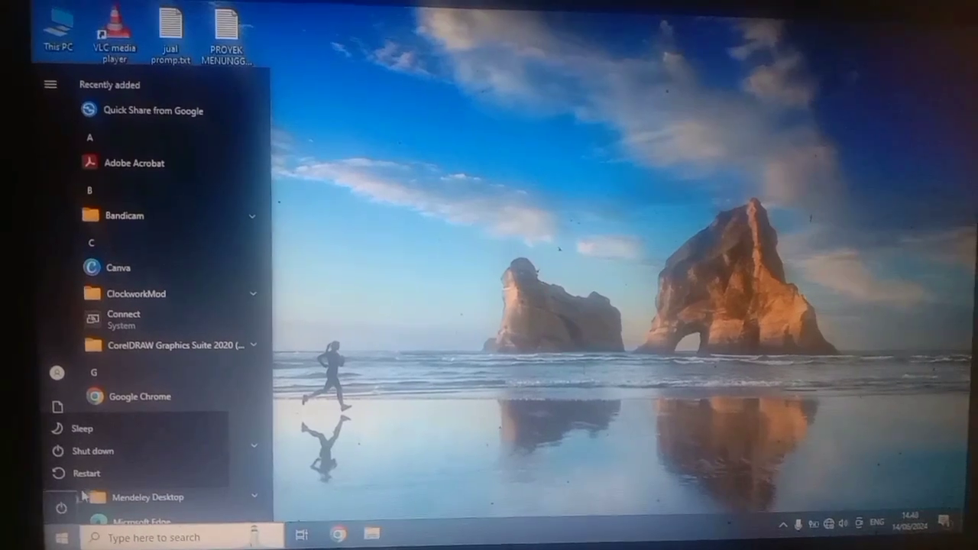
left_click(100, 454)
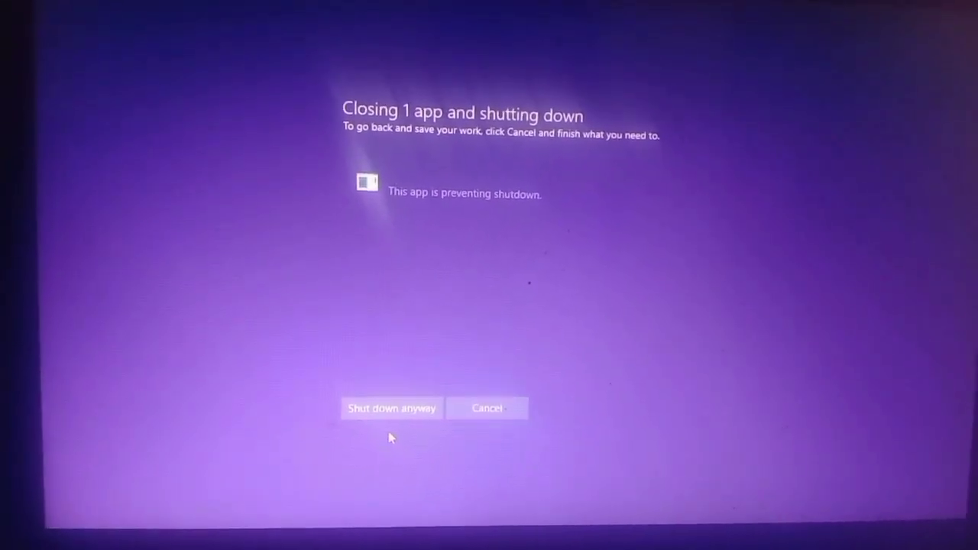
left_click(400, 409)
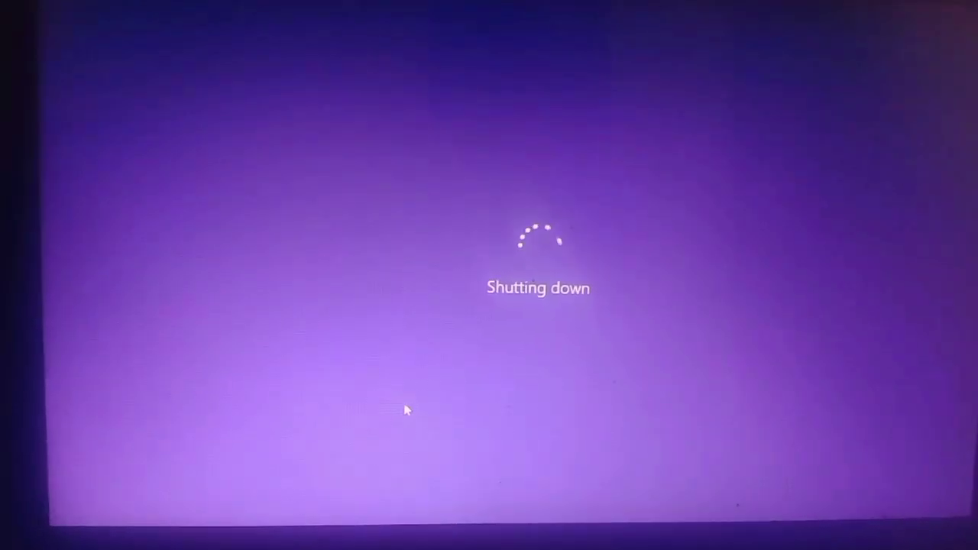